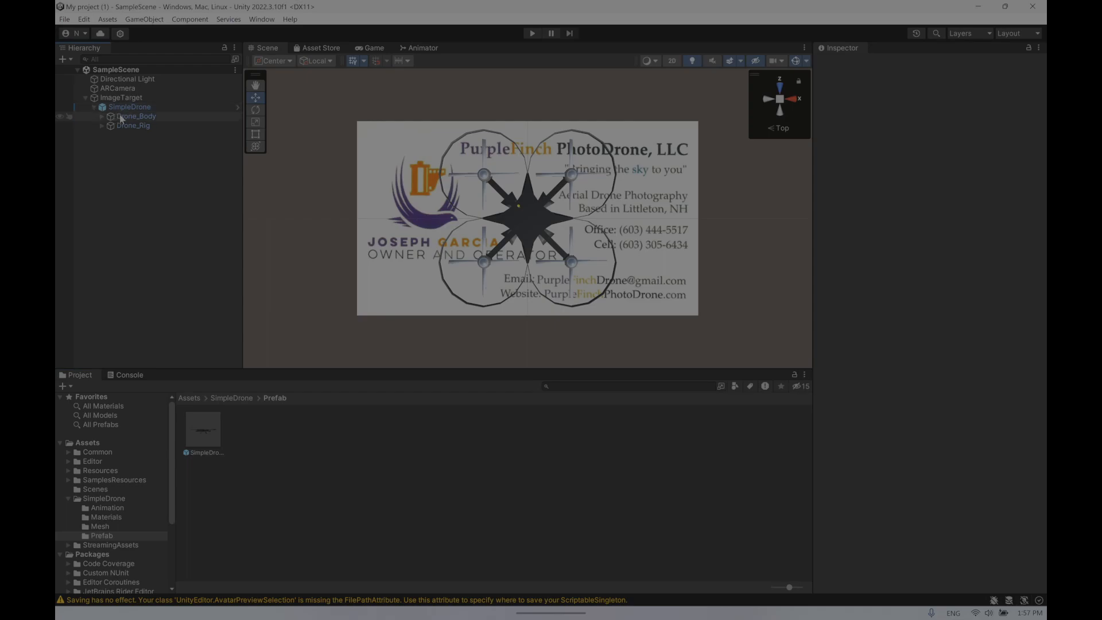
- Examine the SimpleDrone hierarchy by expanding its Drone_Body, Drone_Rig and Master children
{"action": "left_click", "coordinate": [102, 117]}
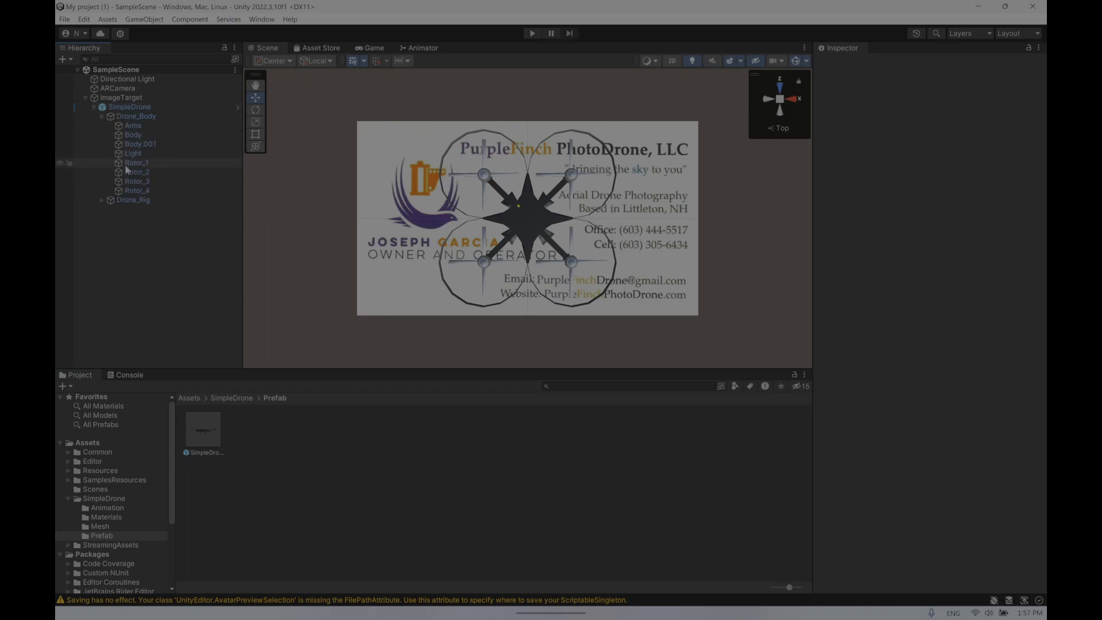
{"action": "left_click", "coordinate": [102, 201]}
{"action": "left_click", "coordinate": [110, 210]}
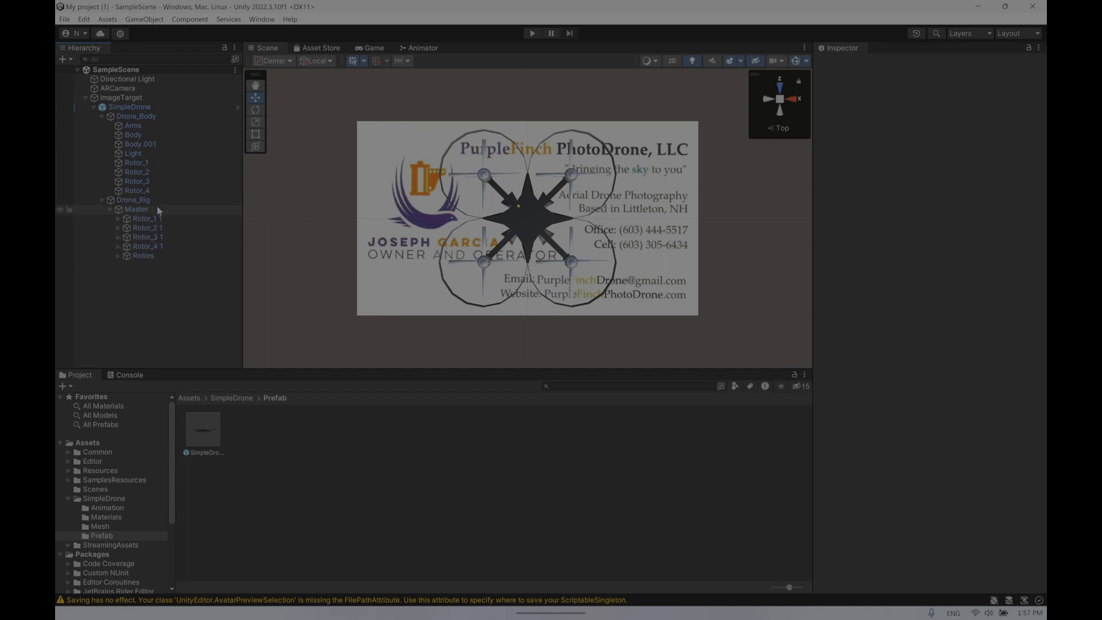
{"action": "left_click", "coordinate": [119, 218]}
{"action": "left_click", "coordinate": [118, 219]}
{"action": "left_click", "coordinate": [115, 209]}
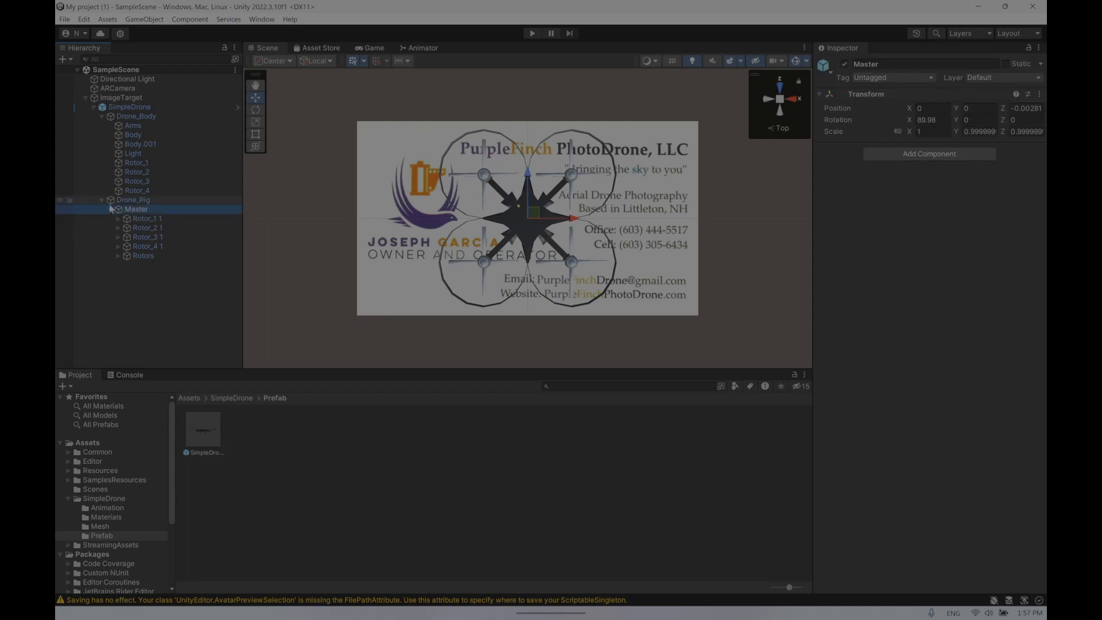
{"action": "left_click", "coordinate": [101, 116]}
{"action": "left_click", "coordinate": [101, 116]}
{"action": "left_click", "coordinate": [101, 116]}
{"action": "left_click", "coordinate": [102, 126]}
{"action": "left_click", "coordinate": [100, 108]}
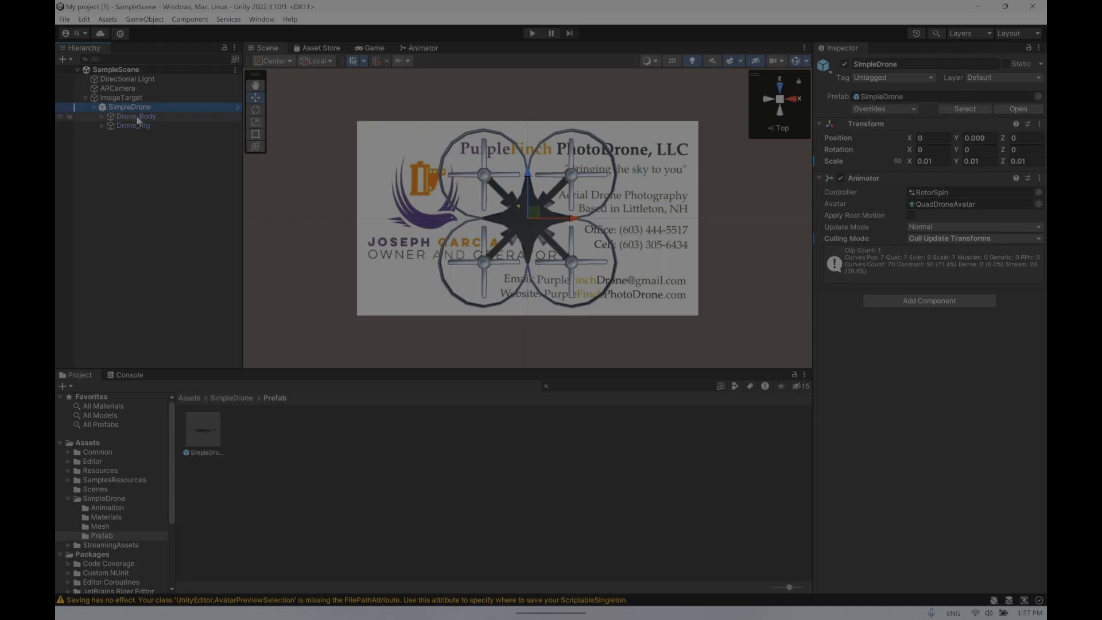
- Add an Animation component to the SimpleDrone object from the Miscellaneous components
{"action": "left_click", "coordinate": [95, 109]}
{"action": "left_click", "coordinate": [122, 108]}
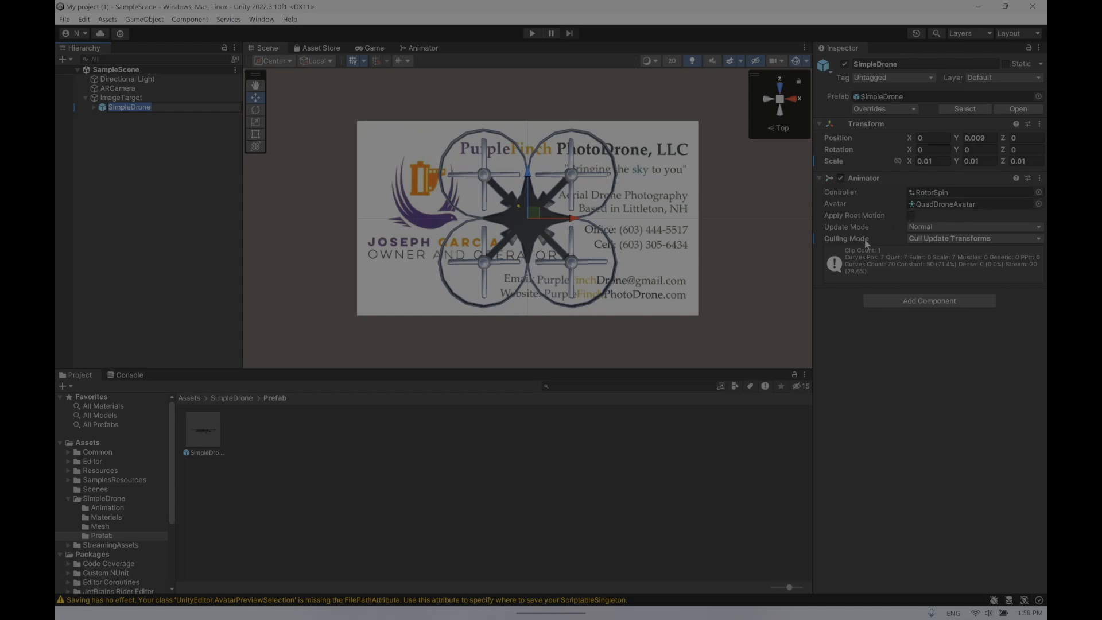
{"action": "left_click", "coordinate": [931, 301]}
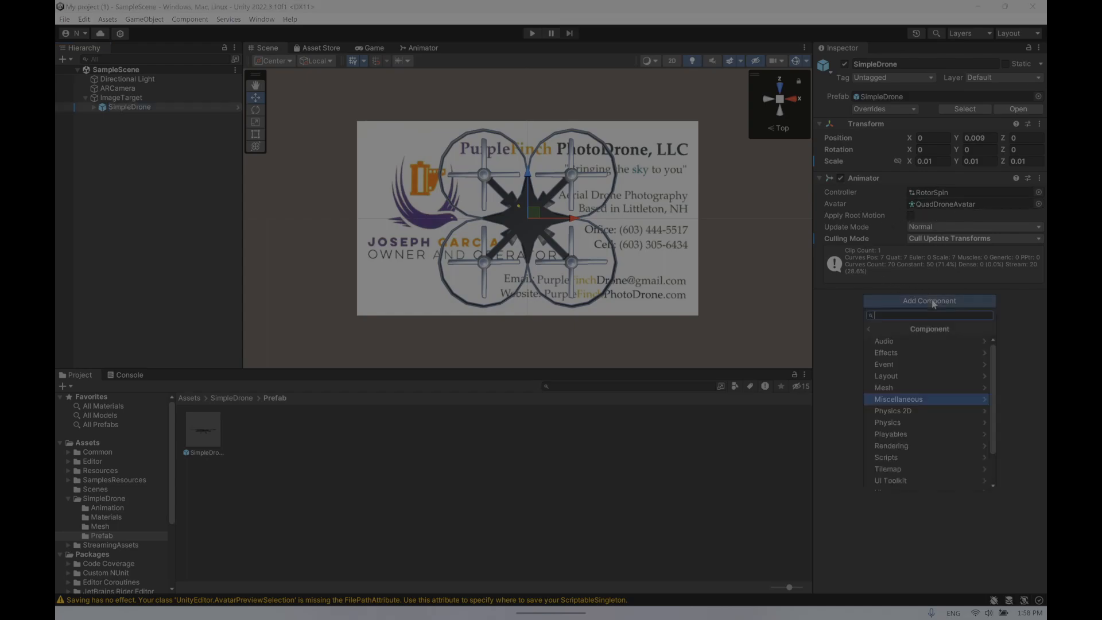
{"action": "left_click", "coordinate": [940, 403]}
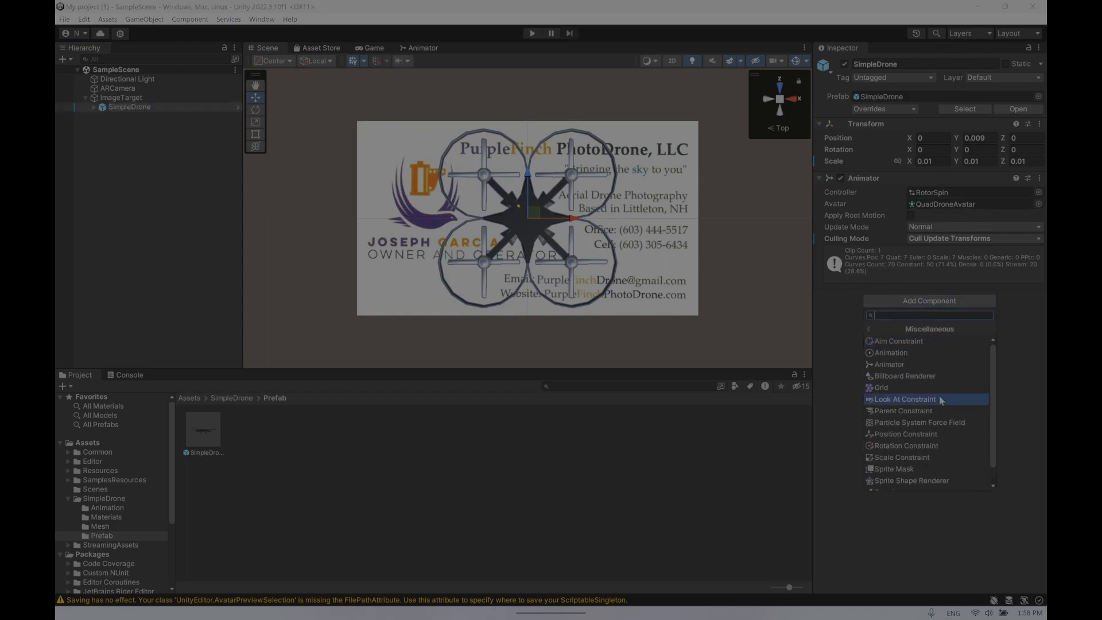
{"action": "left_click", "coordinate": [905, 353]}
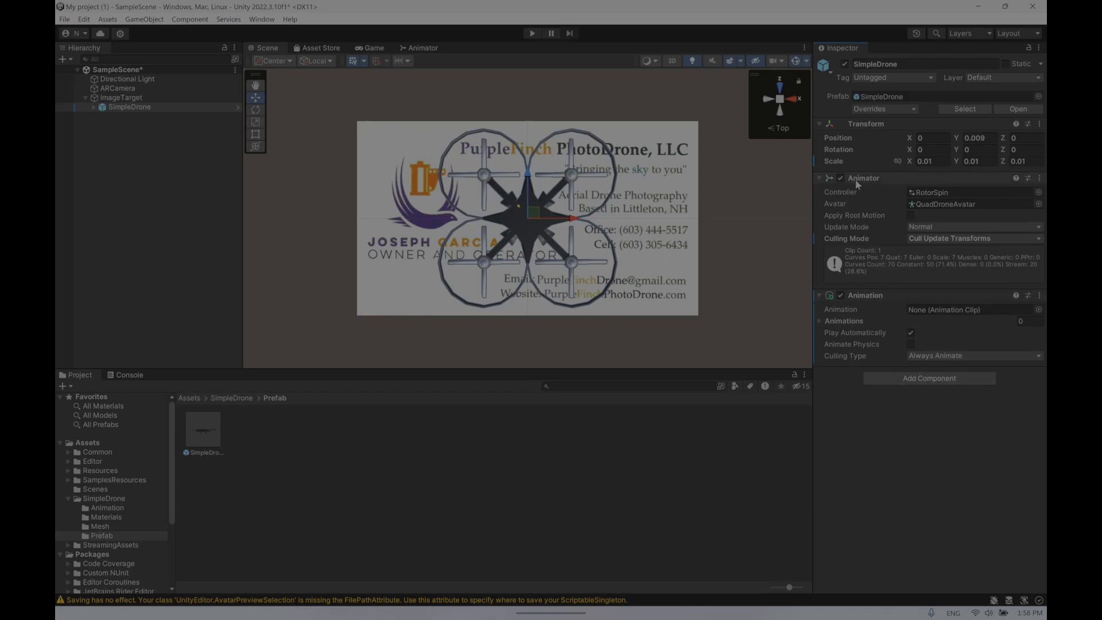
- Open the RotorSpin animator controller in the Animator window and collapse the drone's Animation component
{"action": "double_click", "coordinate": [927, 193]}
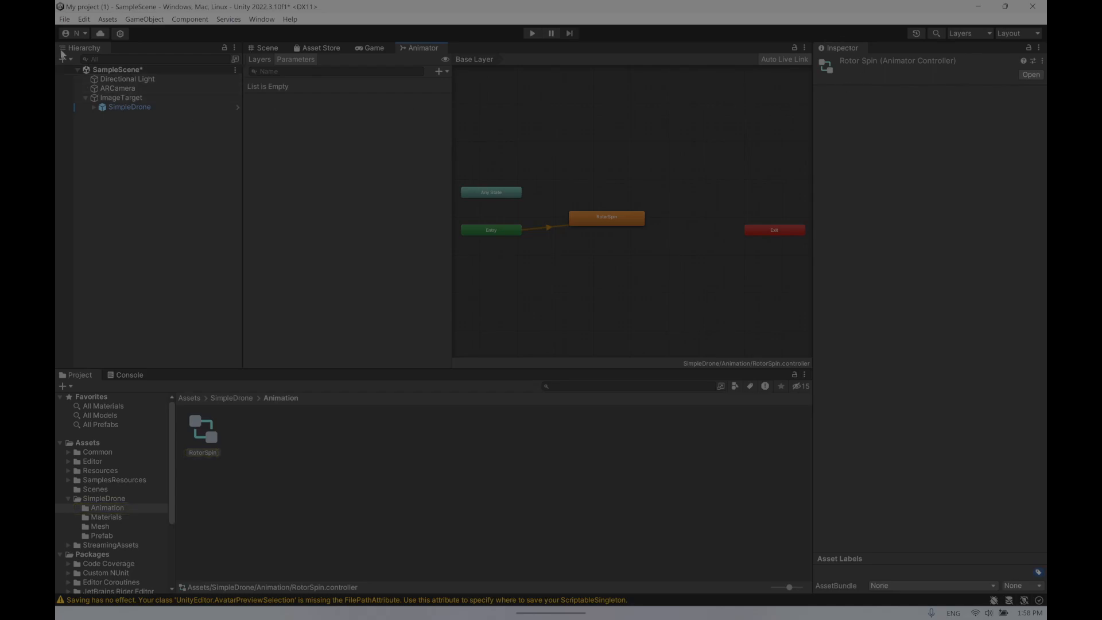
{"action": "left_click", "coordinate": [121, 109]}
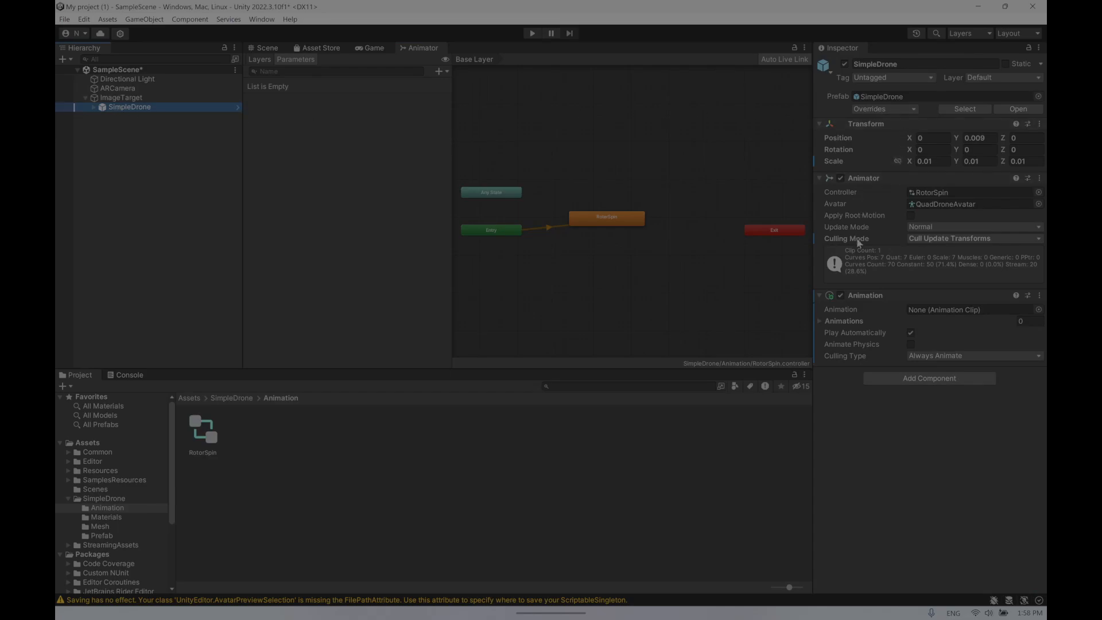
{"action": "left_click", "coordinate": [827, 295]}
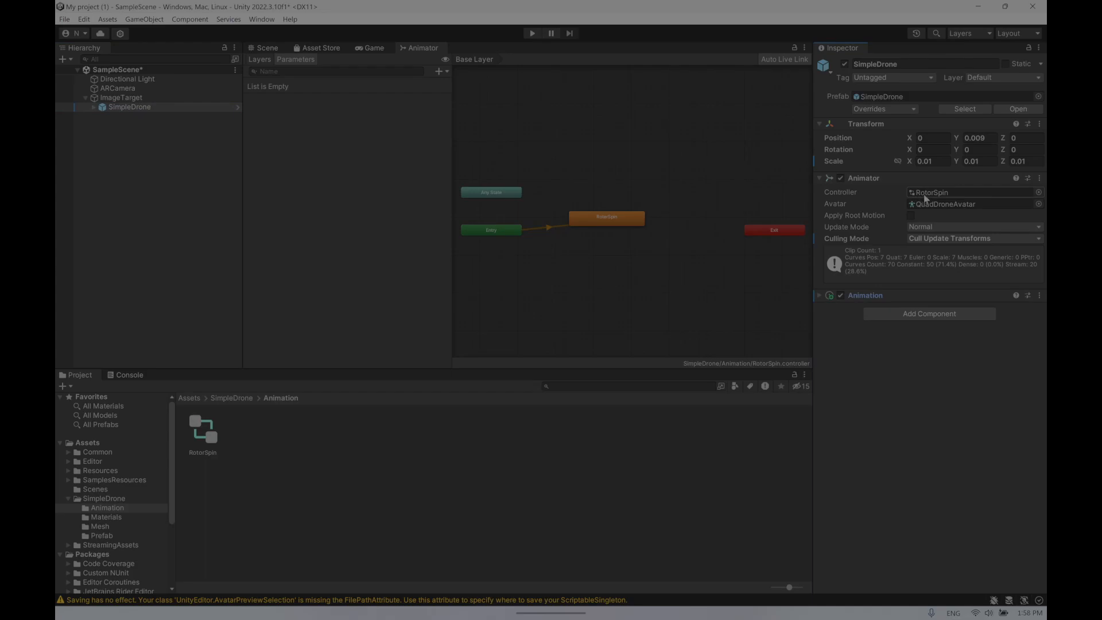
{"action": "double_click", "coordinate": [925, 193]}
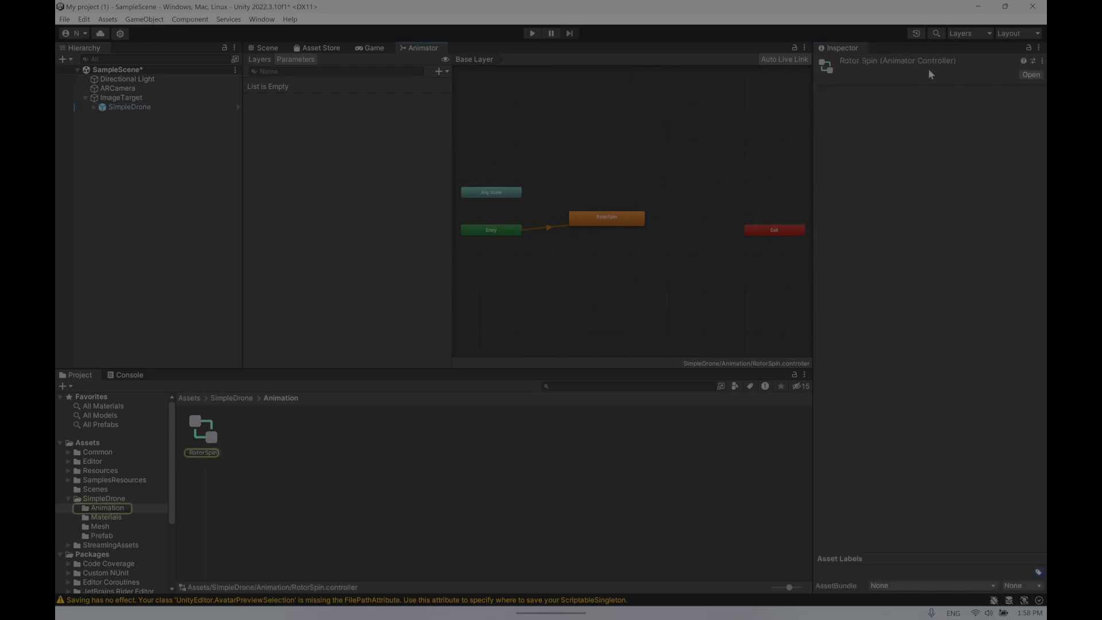
{"action": "left_click", "coordinate": [114, 108]}
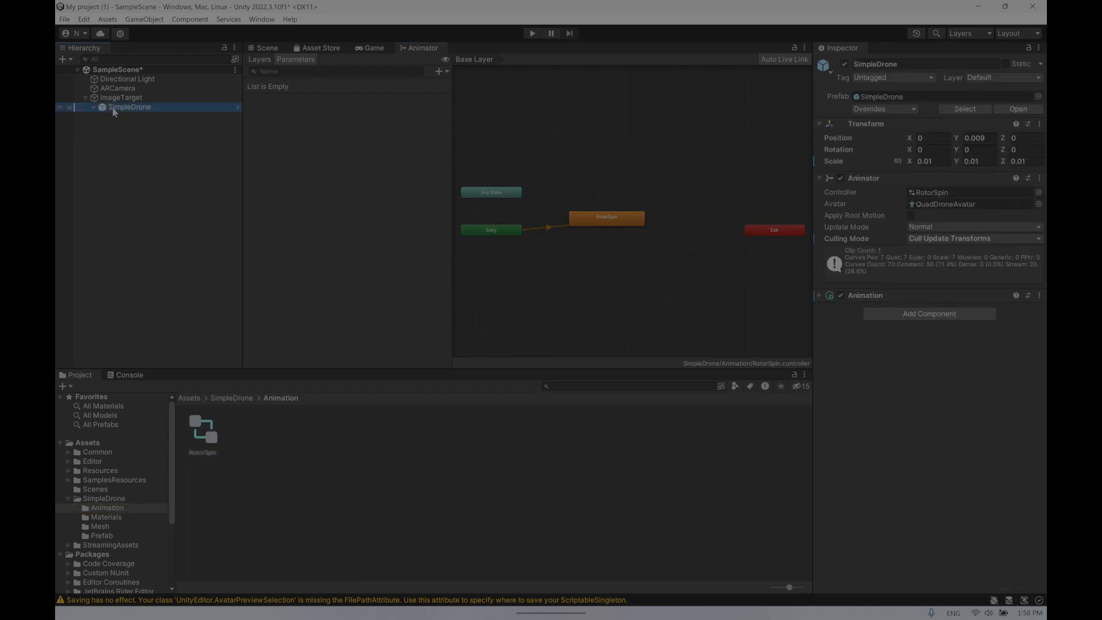
- Browse to the SimpleDrone Animation folder and select the RotorSpin controller asset
{"action": "left_click", "coordinate": [98, 499]}
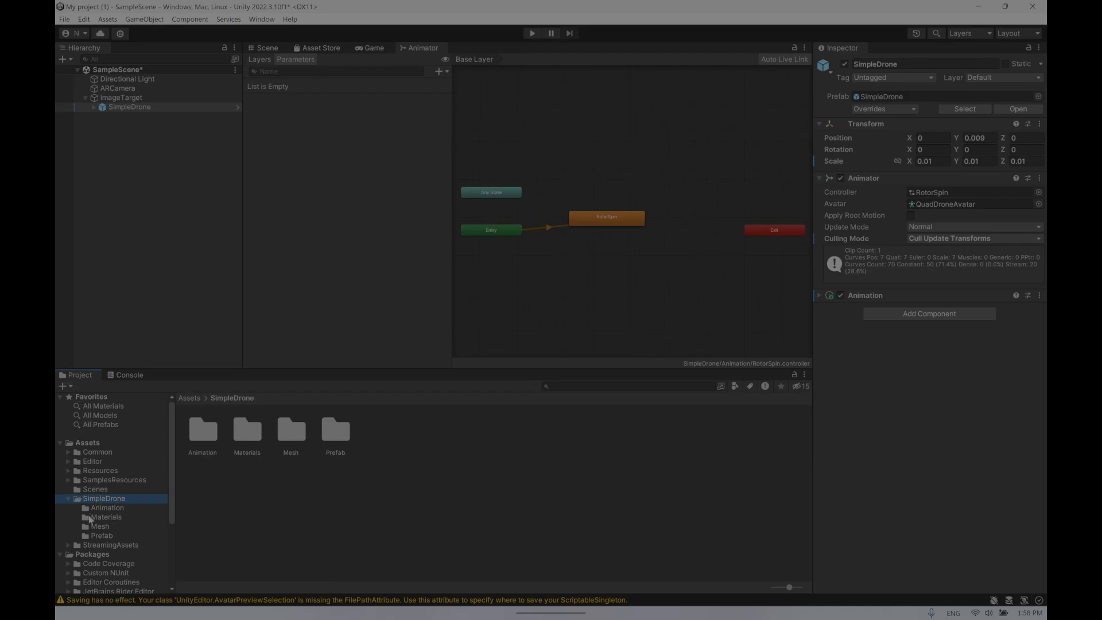
{"action": "left_click", "coordinate": [107, 509]}
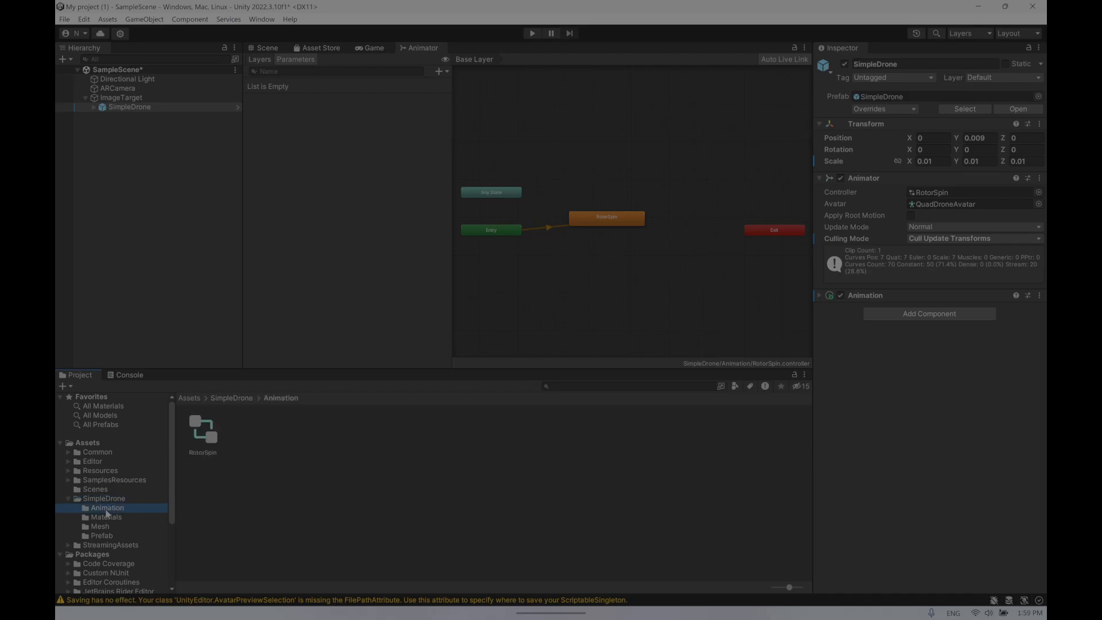
{"action": "left_click", "coordinate": [211, 437]}
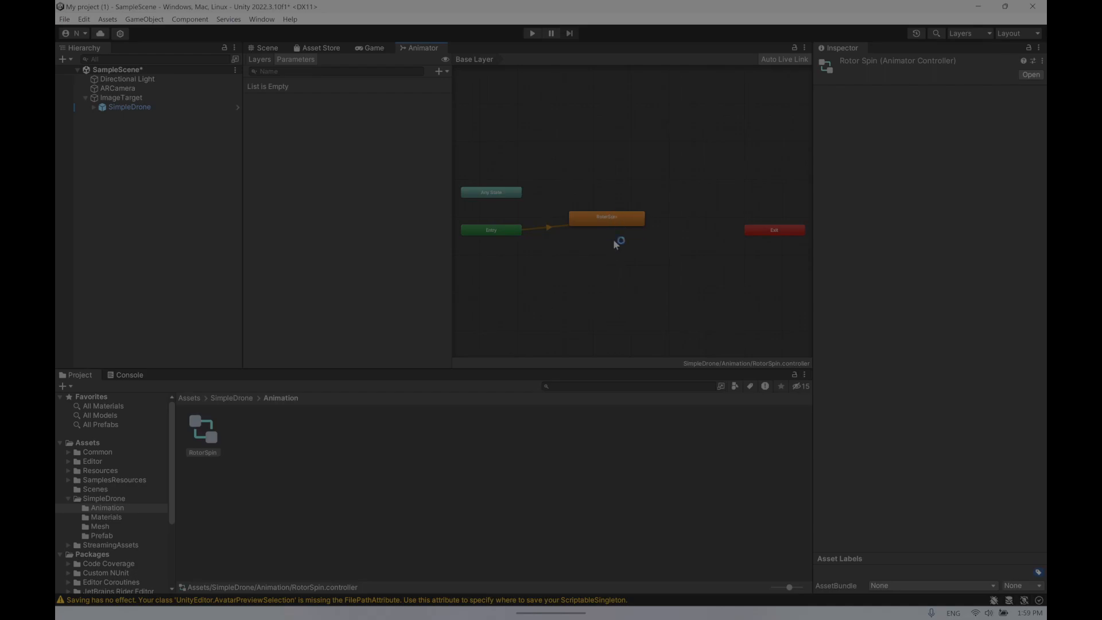
- Switch to PowerPoint and read the tutorial slide about opening the RotorSpin controller
{"action": "mouse_move", "coordinate": [409, 617]}
{"action": "left_click", "coordinate": [310, 600]}
{"action": "scroll", "coordinate": [184, 208], "scroll_direction": "up", "scroll_amount": 3}
{"action": "scroll", "coordinate": [183, 208], "scroll_direction": "up", "scroll_amount": 2}
{"action": "scroll", "coordinate": [184, 208], "scroll_direction": "down", "scroll_amount": 5}
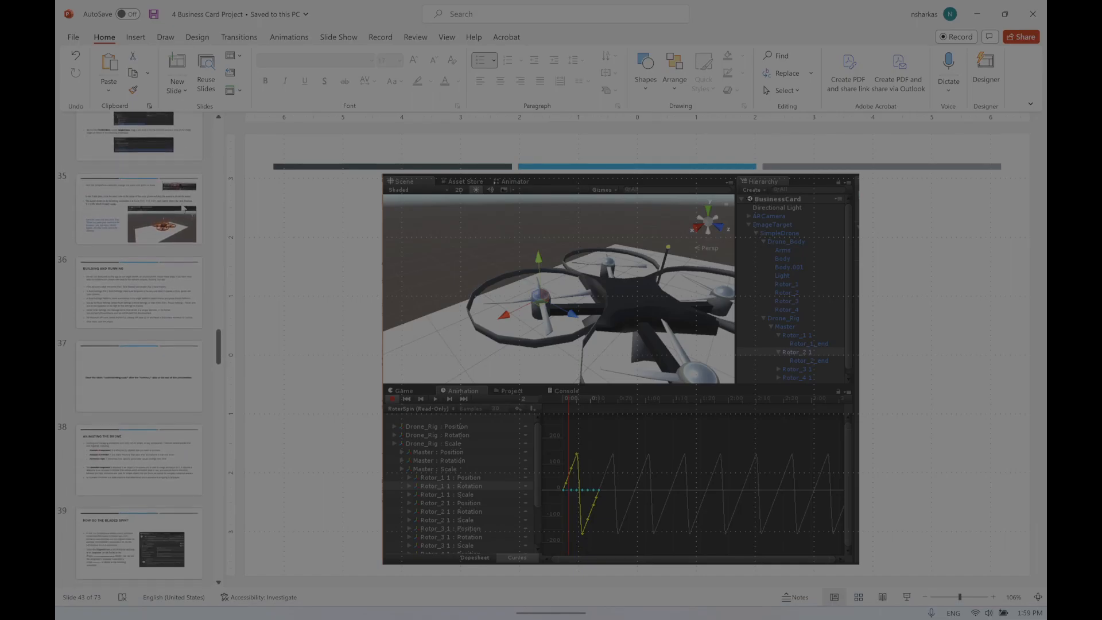
{"action": "scroll", "coordinate": [184, 208], "scroll_direction": "down", "scroll_amount": 2}
{"action": "left_click", "coordinate": [139, 367]}
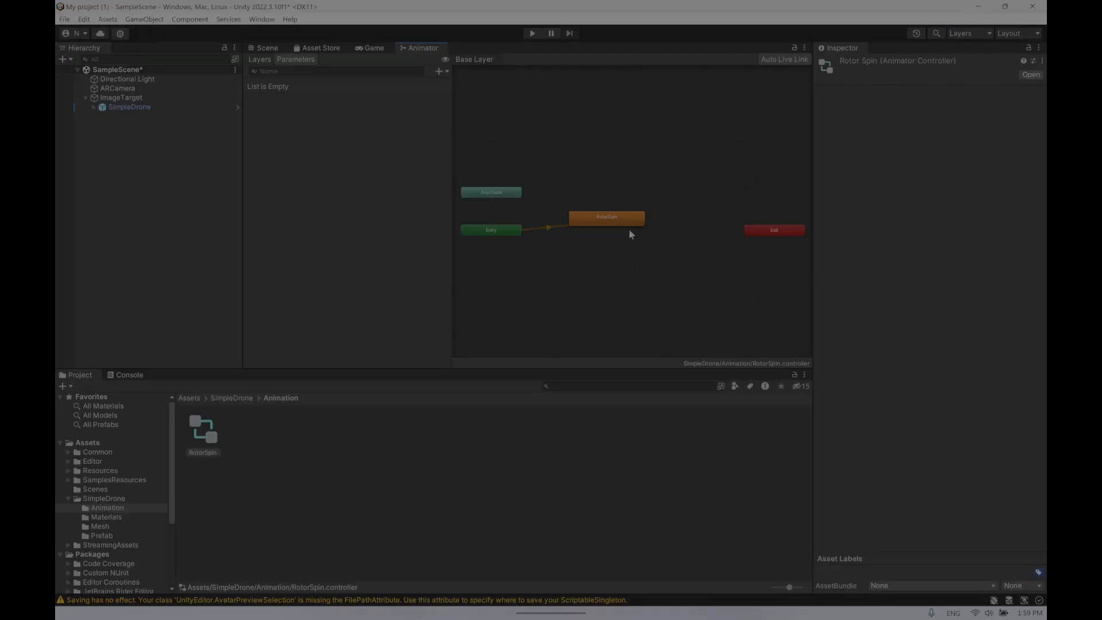
- Select the RotorSpin state and open its motion clip's import settings
{"action": "left_click", "coordinate": [631, 224]}
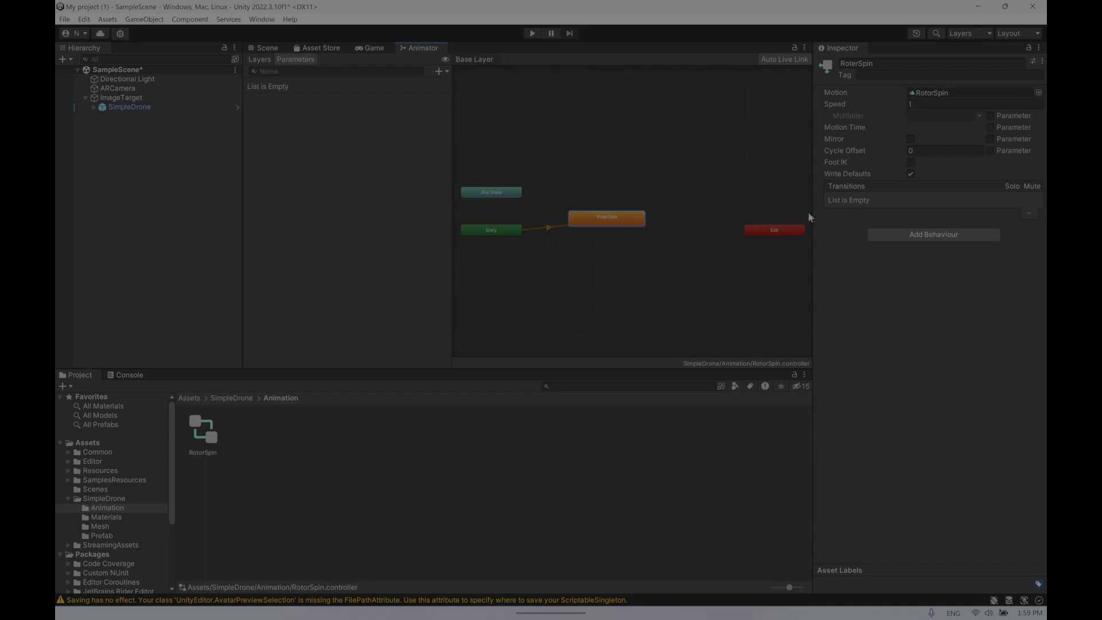
{"action": "double_click", "coordinate": [607, 222]}
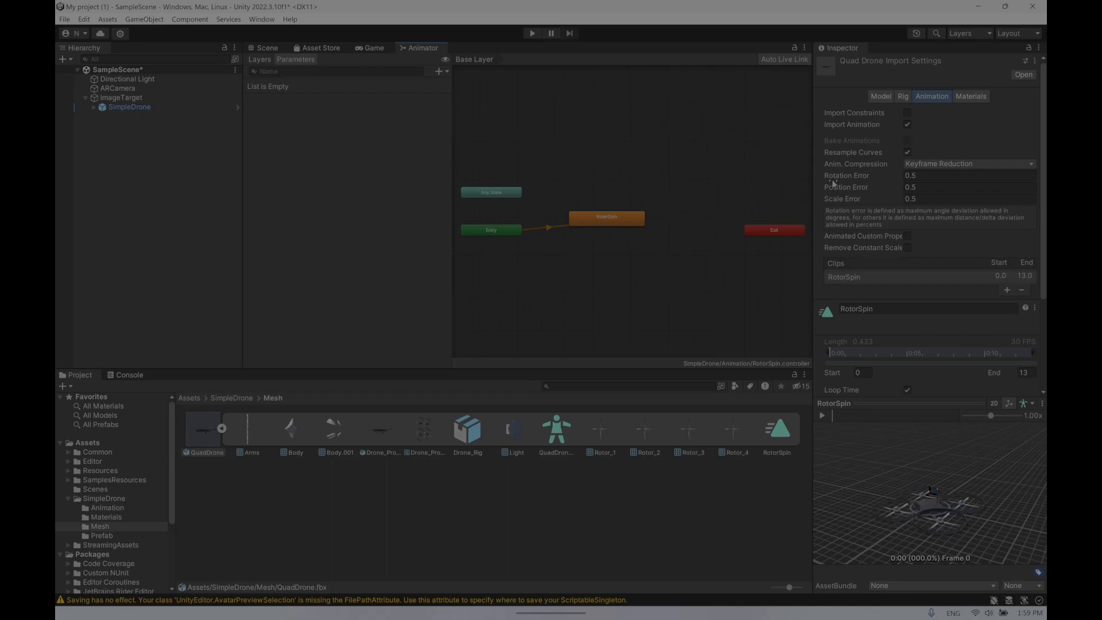
- Examine the QuadDrone import settings across the Model, Materials and Animation tabs
{"action": "left_click", "coordinate": [883, 98]}
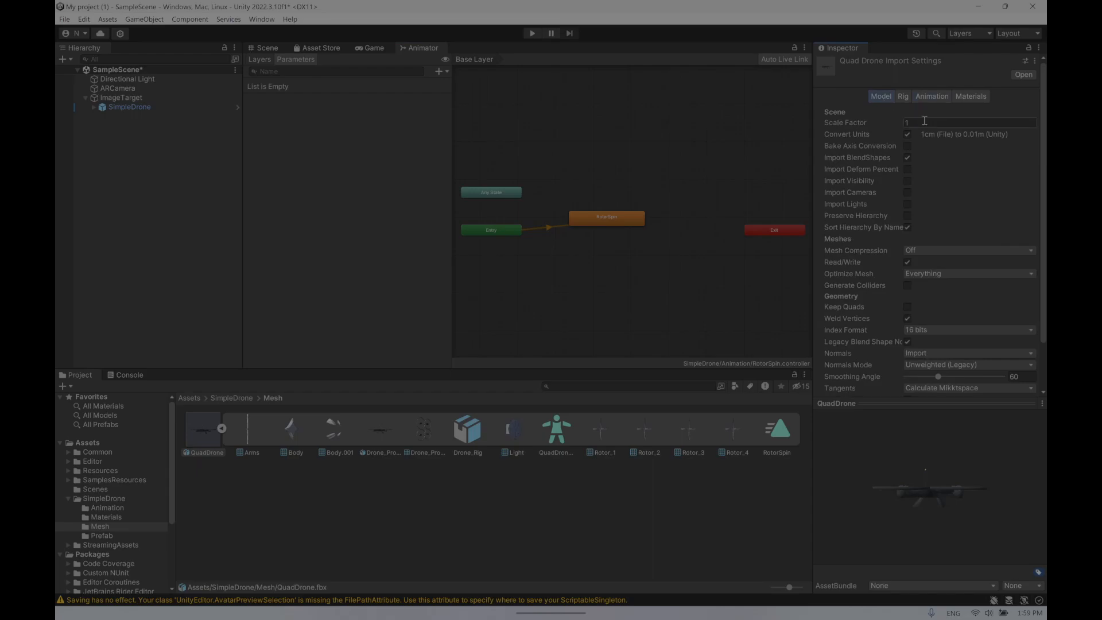
{"action": "scroll", "coordinate": [960, 316], "scroll_direction": "down", "scroll_amount": 3}
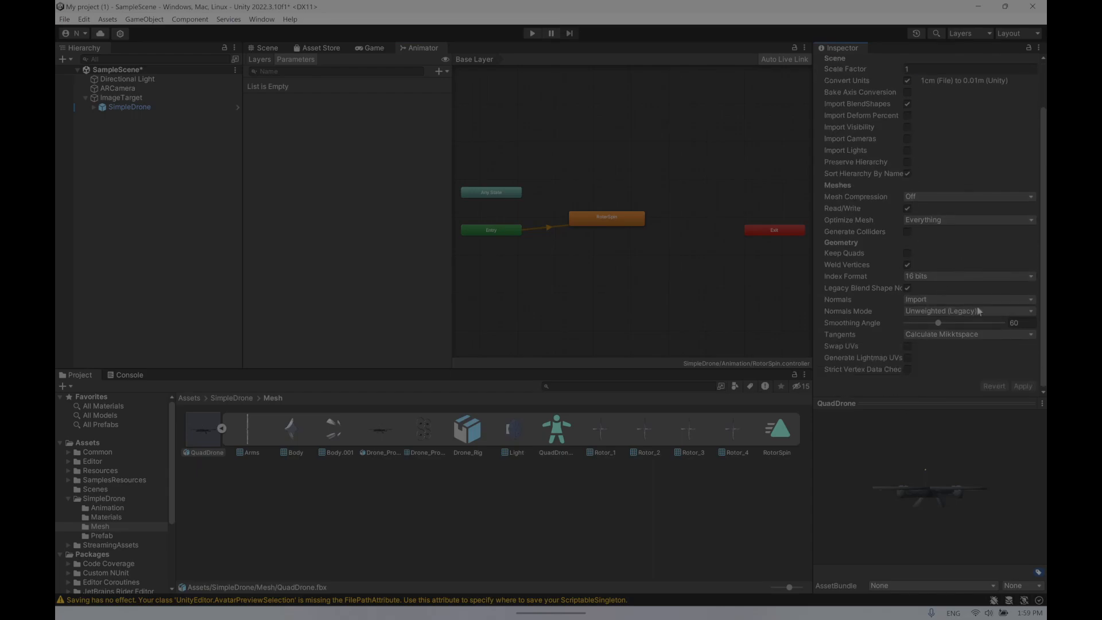
{"action": "scroll", "coordinate": [957, 276], "scroll_direction": "up", "scroll_amount": 3}
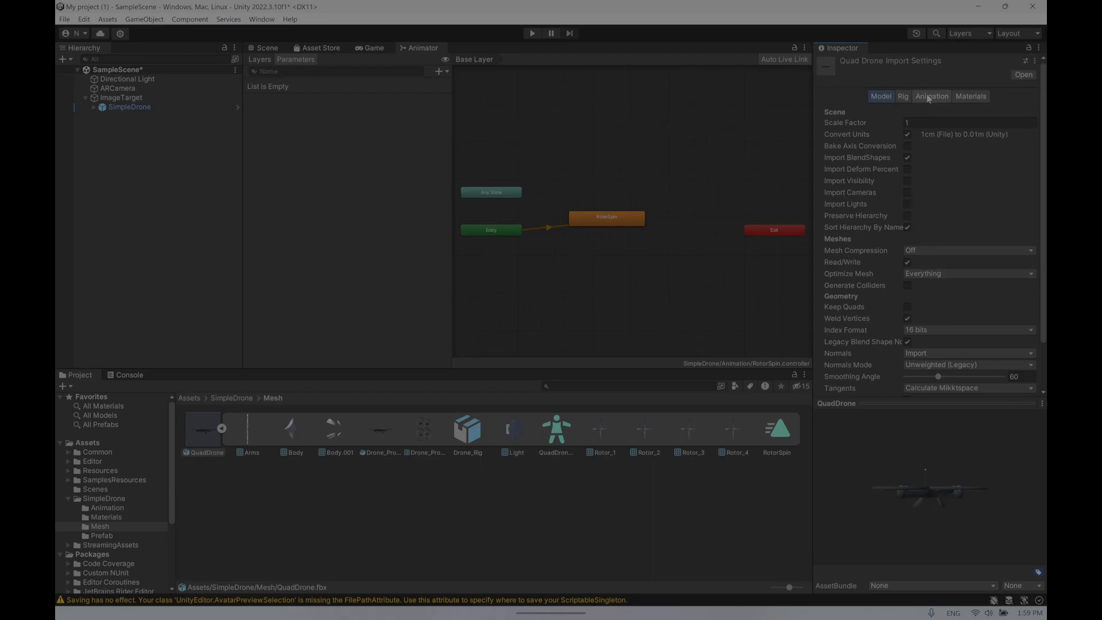
{"action": "left_click", "coordinate": [958, 98]}
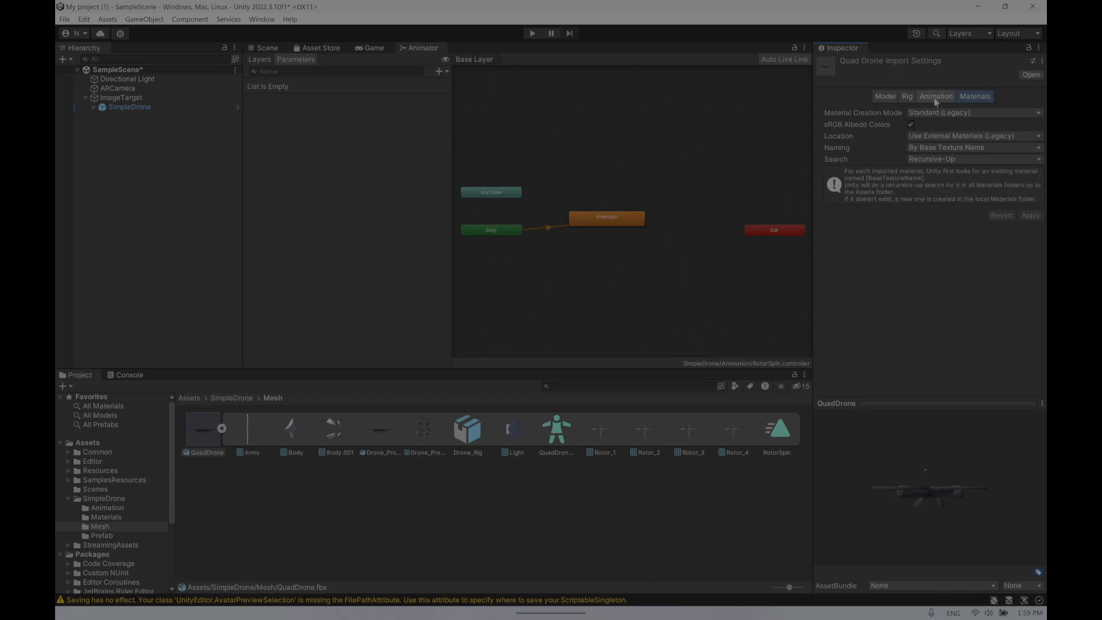
{"action": "left_click", "coordinate": [936, 99]}
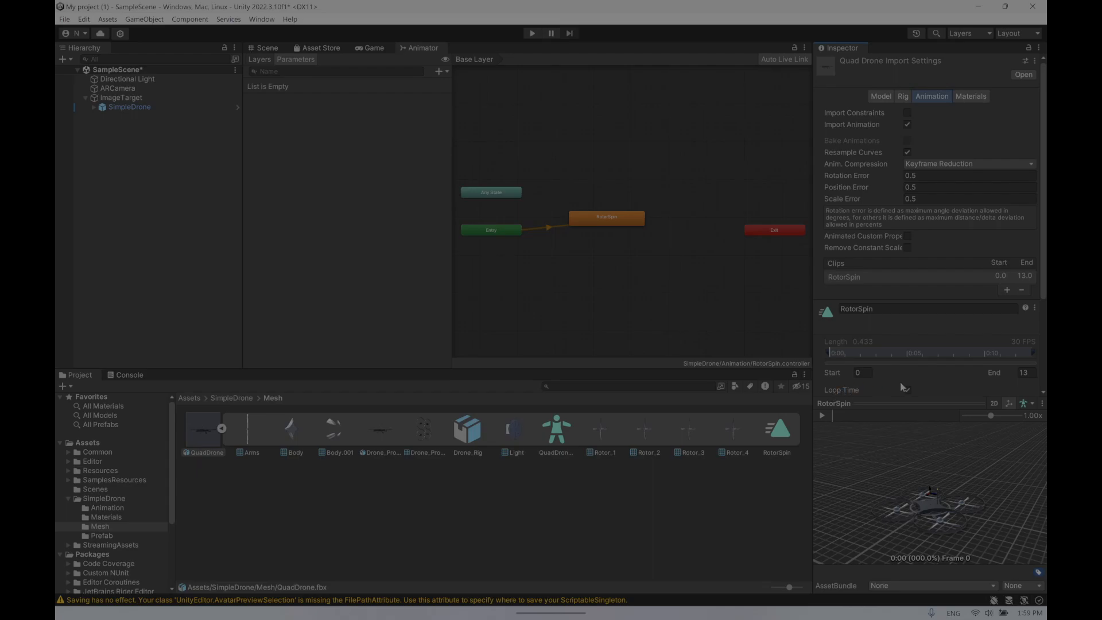
{"action": "mouse_move", "coordinate": [860, 394]}
{"action": "scroll", "coordinate": [1046, 160], "scroll_direction": "down", "scroll_amount": 5}
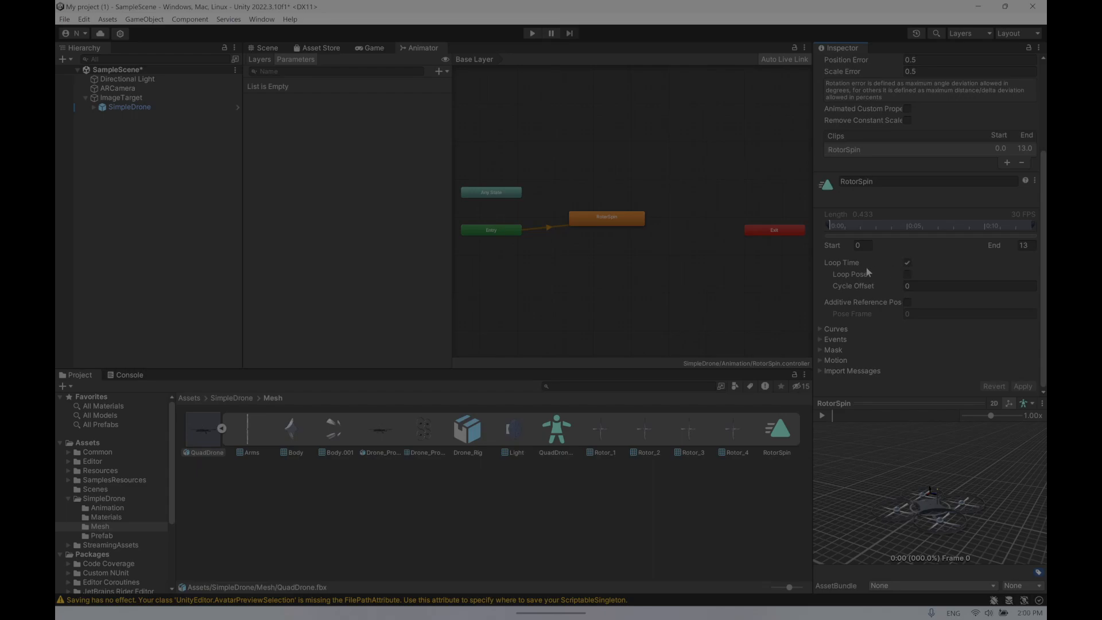
- Switch to PowerPoint, read the next tutorial slides on the animation clip, and minimize it
{"action": "mouse_move", "coordinate": [387, 608]}
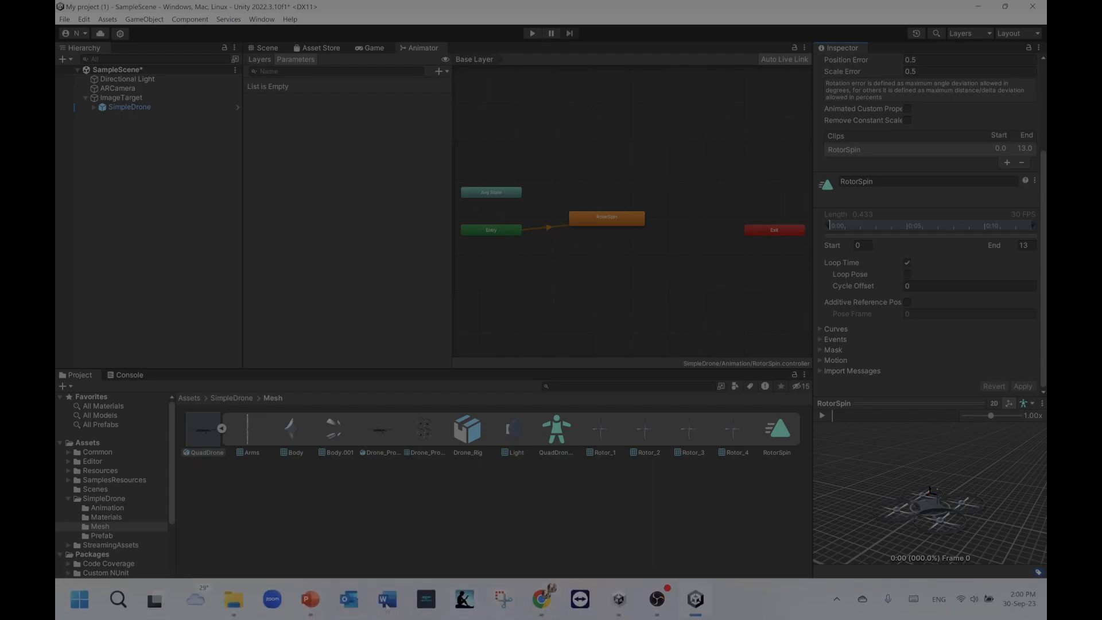
{"action": "left_click", "coordinate": [313, 602]}
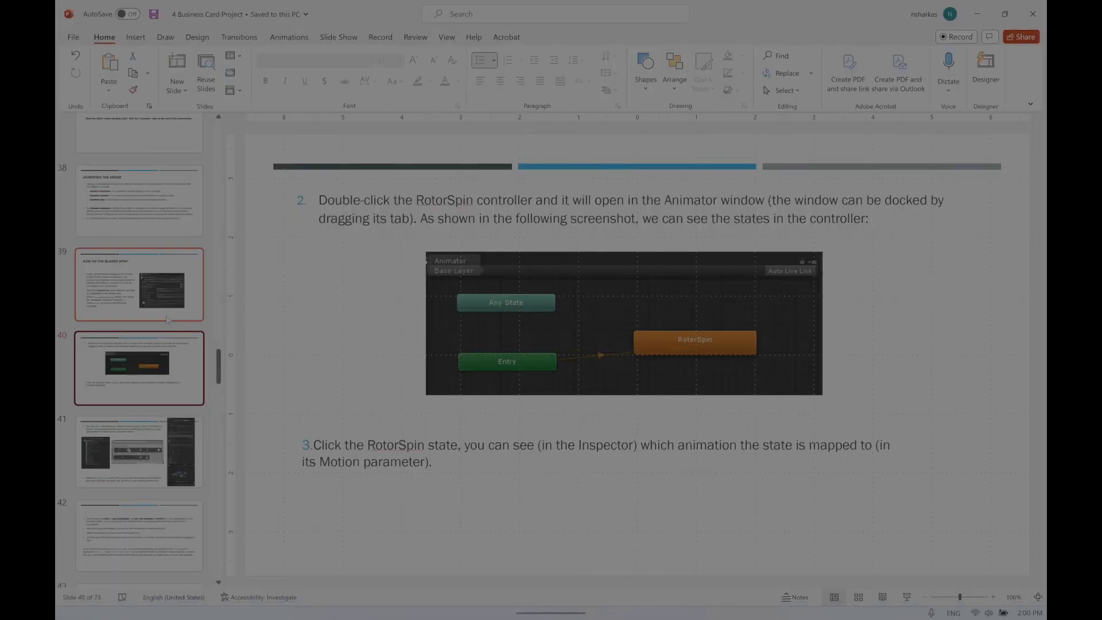
{"action": "left_click", "coordinate": [140, 443]}
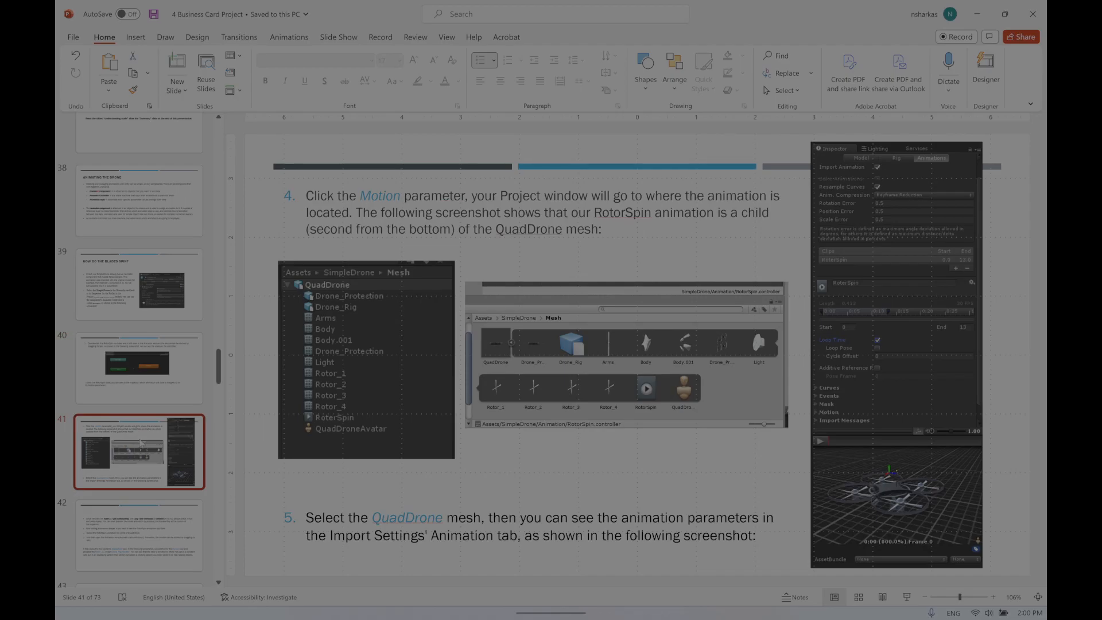
{"action": "scroll", "coordinate": [144, 448], "scroll_direction": "down", "scroll_amount": 2}
{"action": "left_click", "coordinate": [165, 479]}
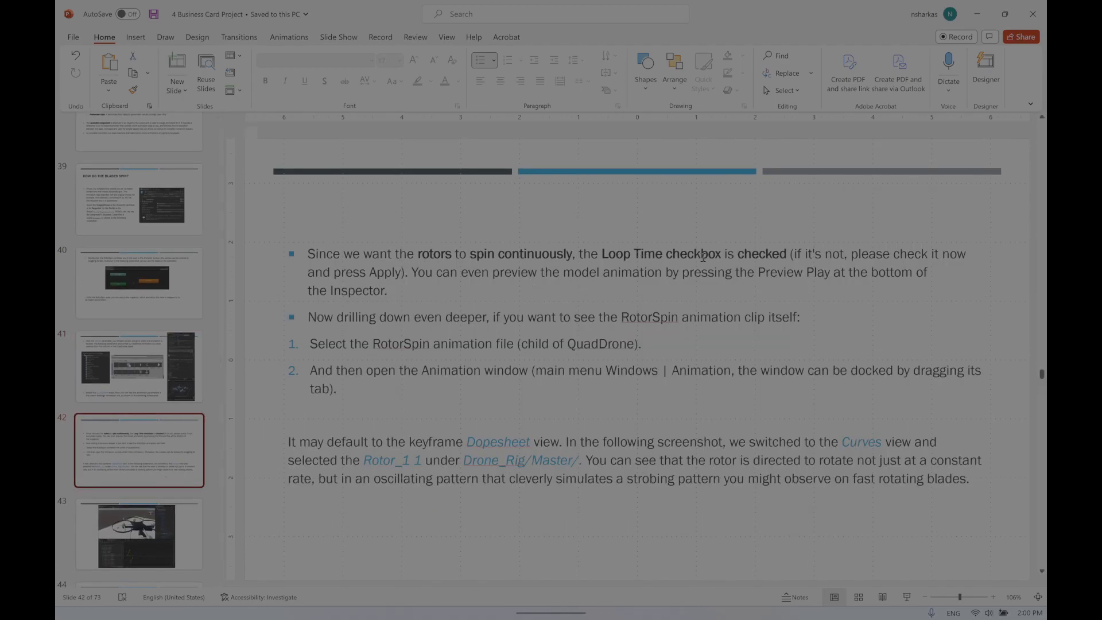
{"action": "left_click", "coordinate": [978, 13]}
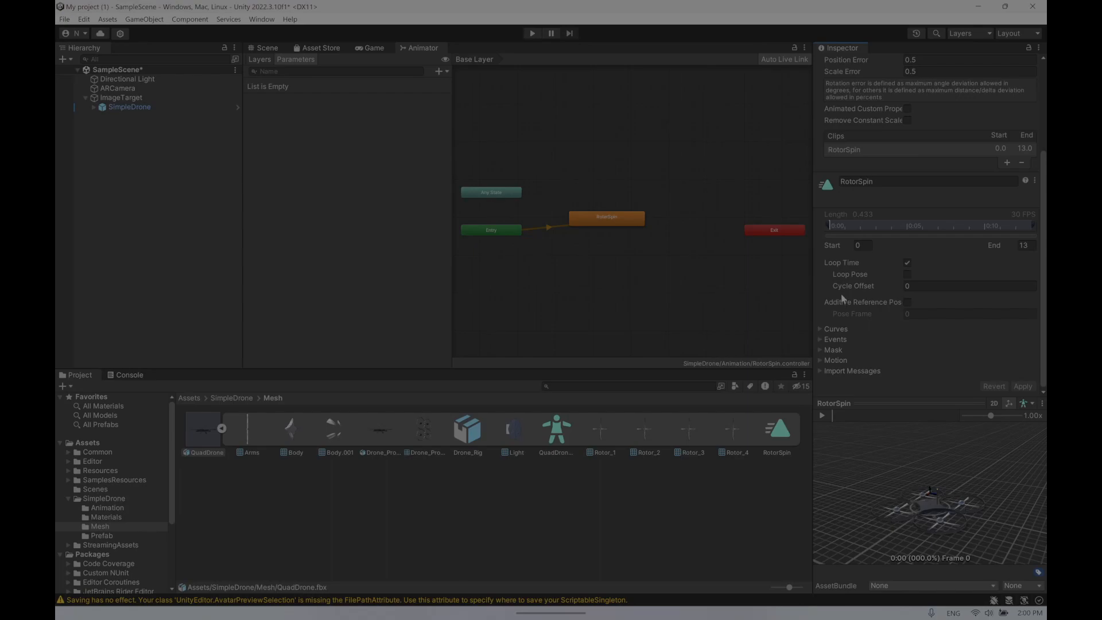
- Expand the RotorSpin clip's Curves section and add a curve, then remove it
{"action": "left_click", "coordinate": [821, 330]}
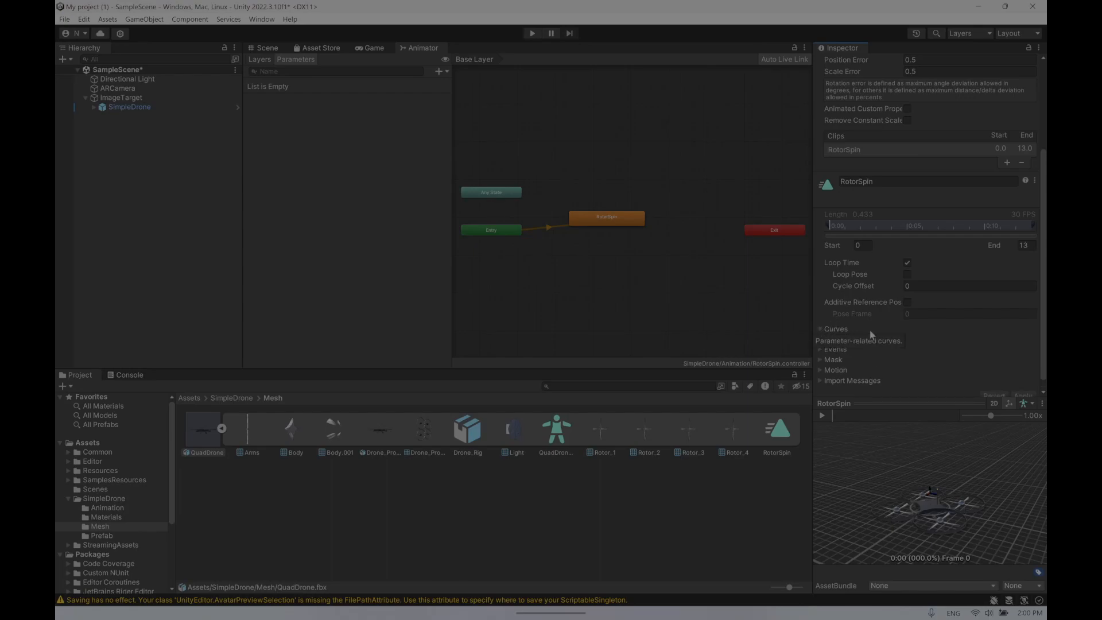
{"action": "scroll", "coordinate": [933, 350], "scroll_direction": "down", "scroll_amount": 1}
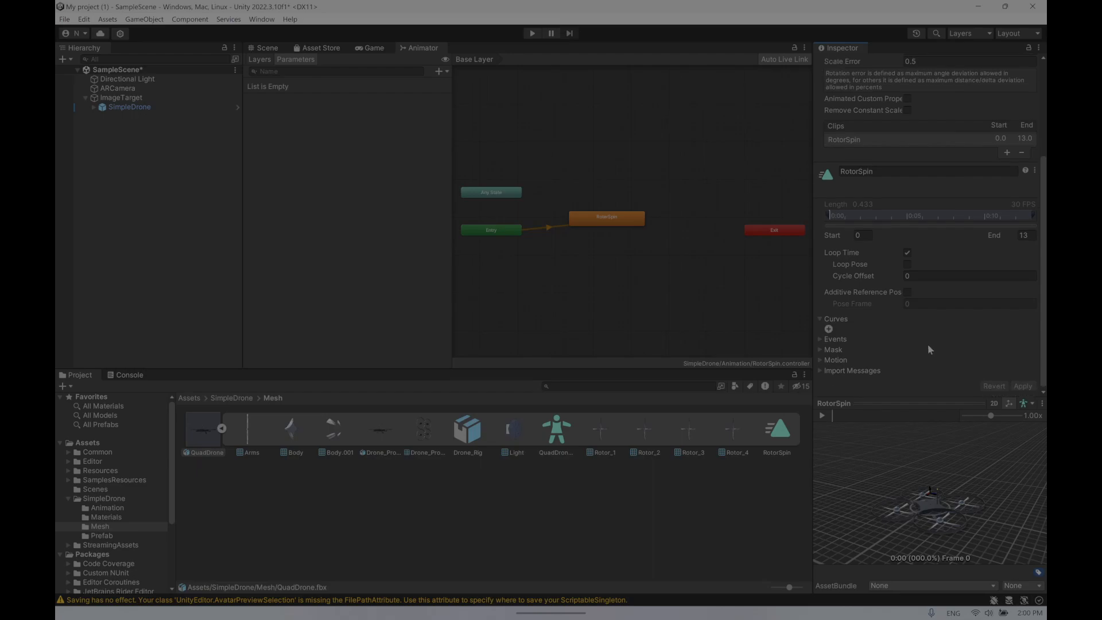
{"action": "left_click", "coordinate": [830, 330]}
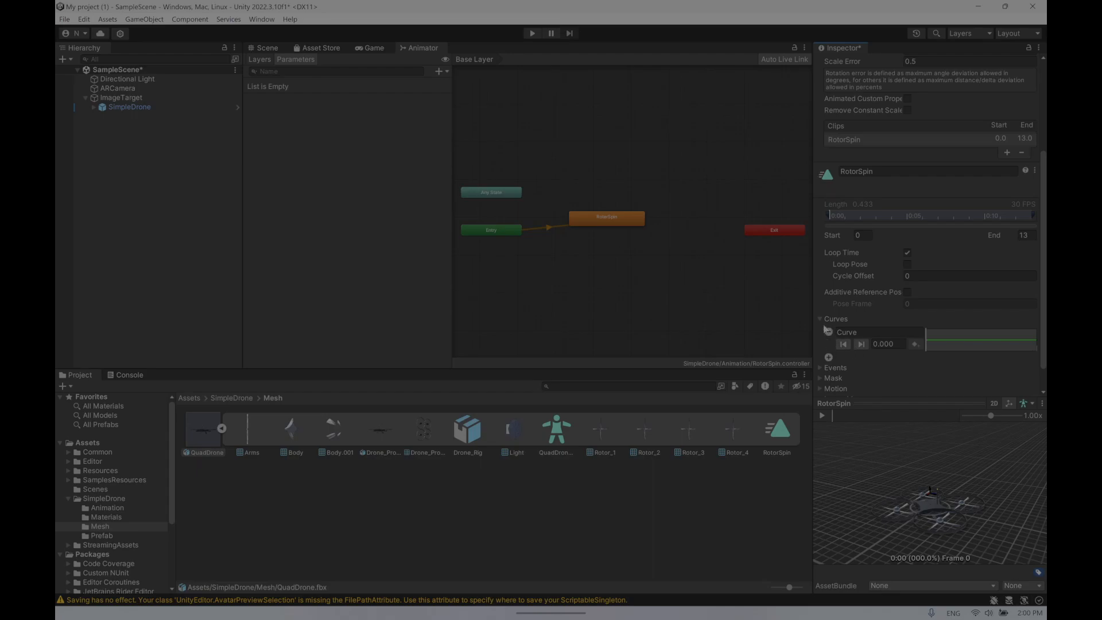
{"action": "left_click", "coordinate": [829, 333]}
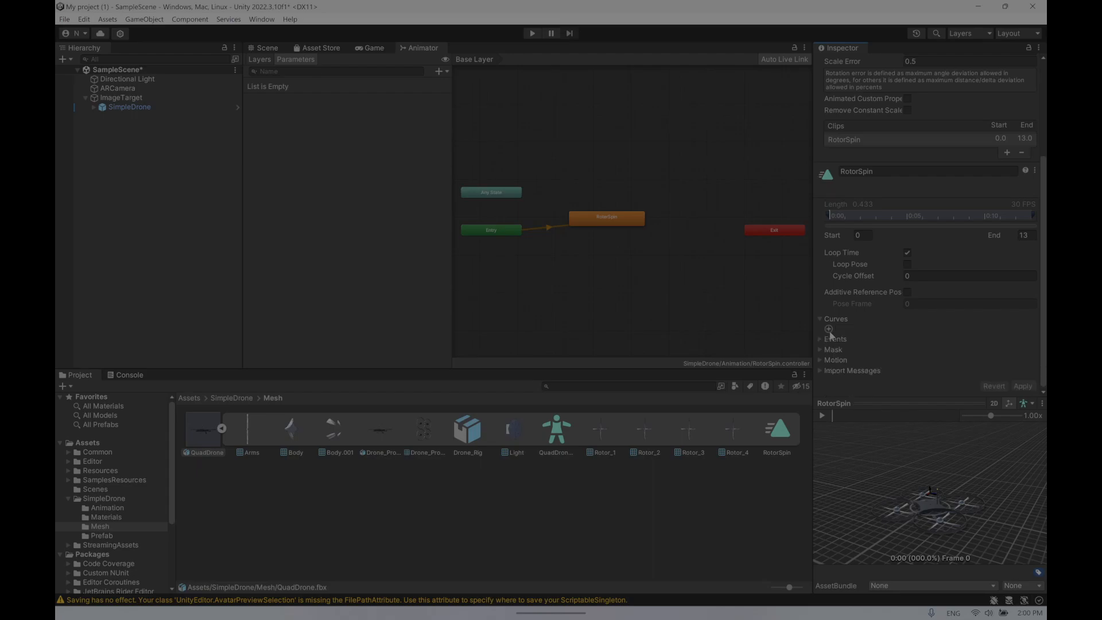
- Expand the RotorSpin clip's Motion section and keep the Root Motion Node at <None>
{"action": "left_click", "coordinate": [822, 361]}
{"action": "scroll", "coordinate": [942, 348], "scroll_direction": "down", "scroll_amount": 1}
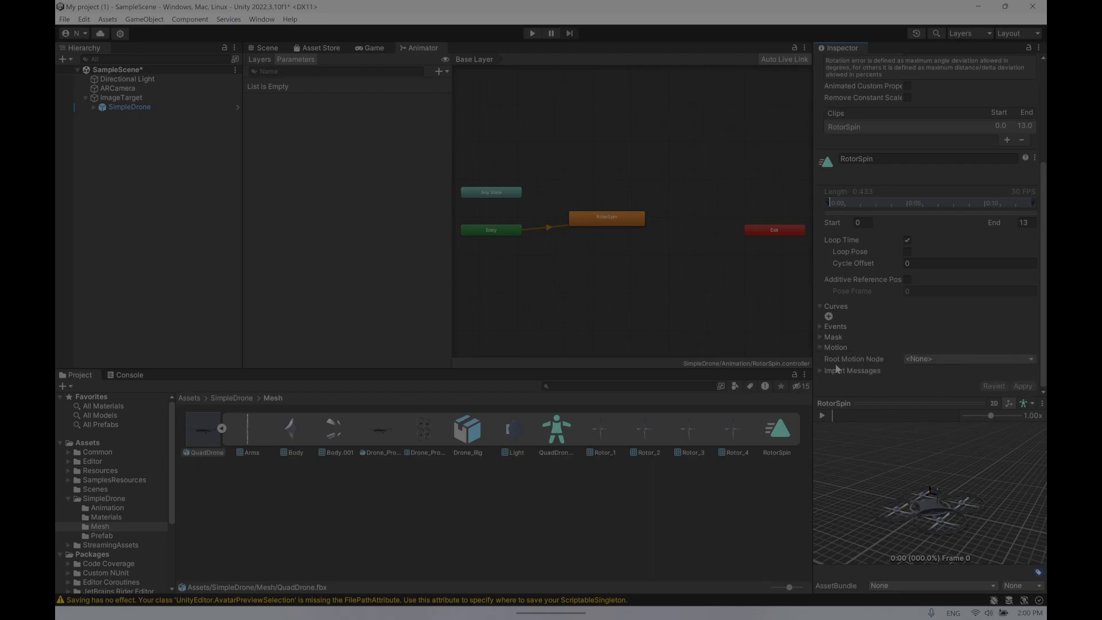
{"action": "left_click", "coordinate": [949, 360]}
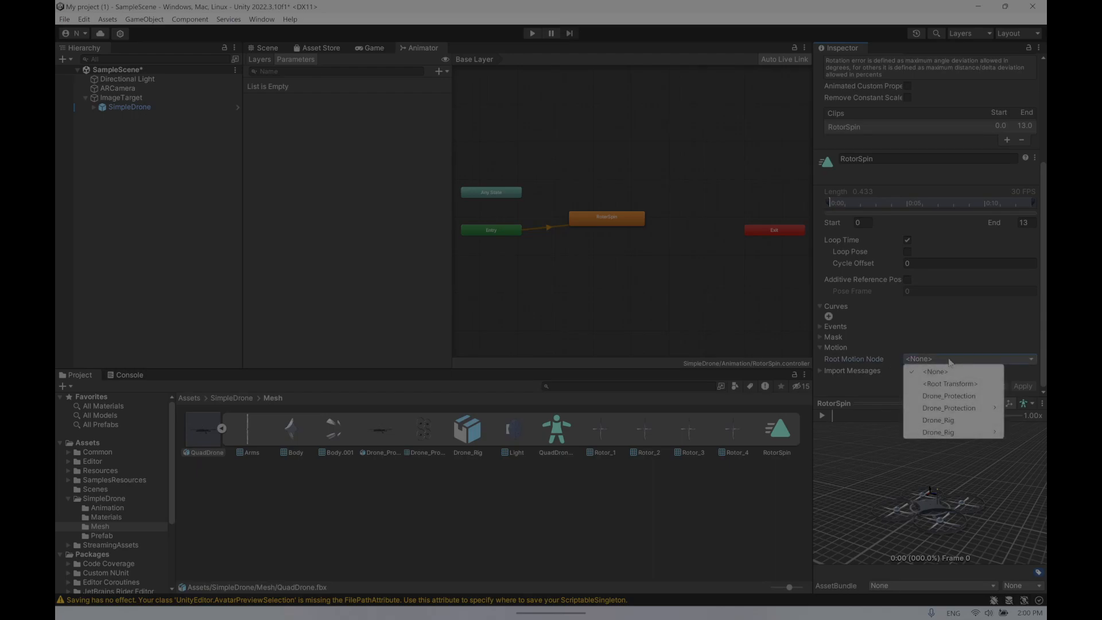
{"action": "left_click", "coordinate": [936, 372]}
- Scroll up and switch between the Materials and Animation tabs of the QuadDrone import settings
{"action": "scroll", "coordinate": [875, 370], "scroll_direction": "up", "scroll_amount": 10}
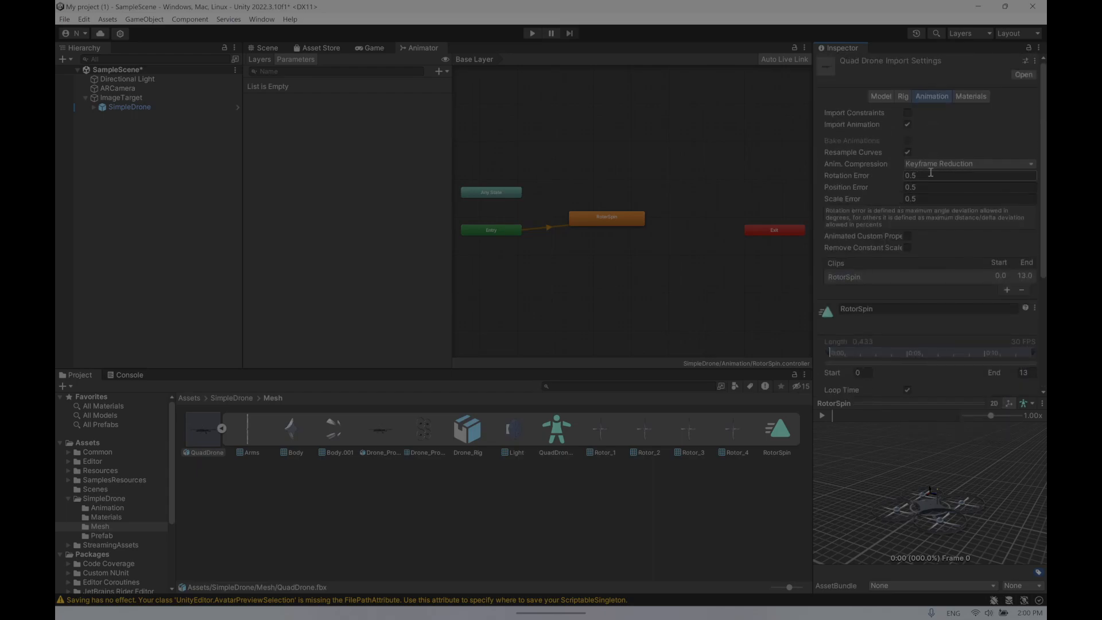
{"action": "left_click", "coordinate": [977, 96]}
{"action": "left_click", "coordinate": [933, 99]}
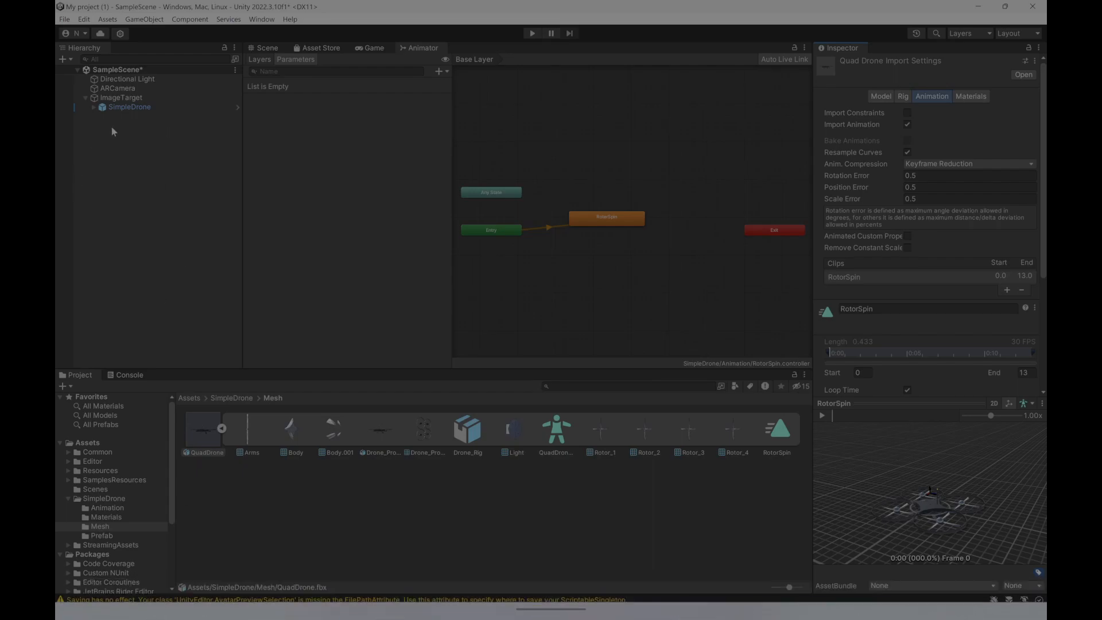
- Select SimpleDrone, open its RotorSpin animator controller, and open the RotorSpin state's clip import settings
{"action": "left_click", "coordinate": [129, 108]}
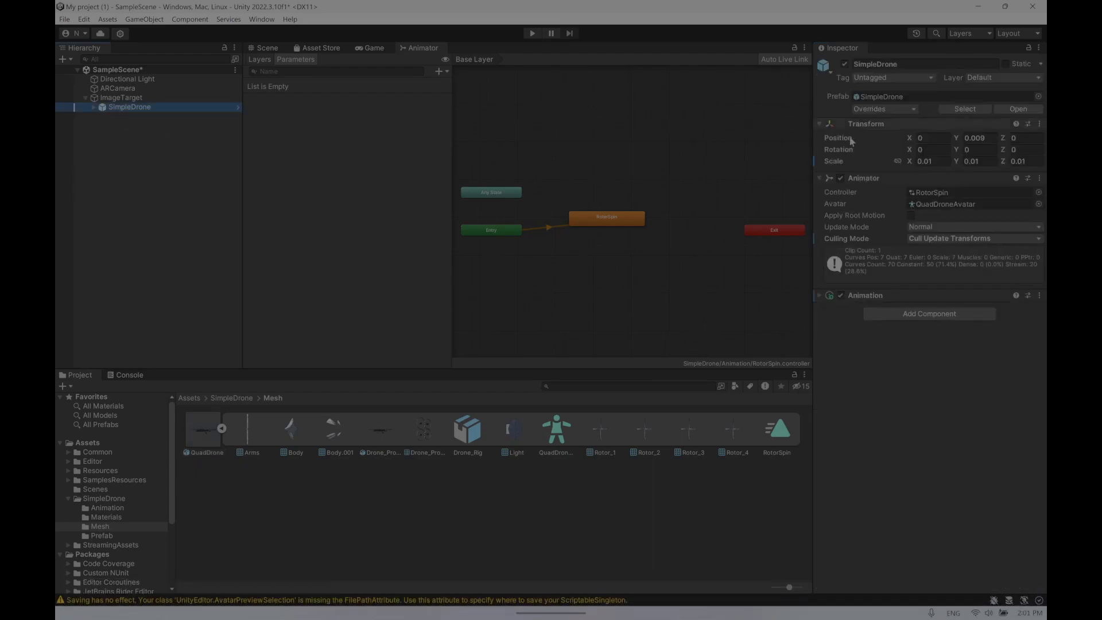
{"action": "double_click", "coordinate": [935, 194]}
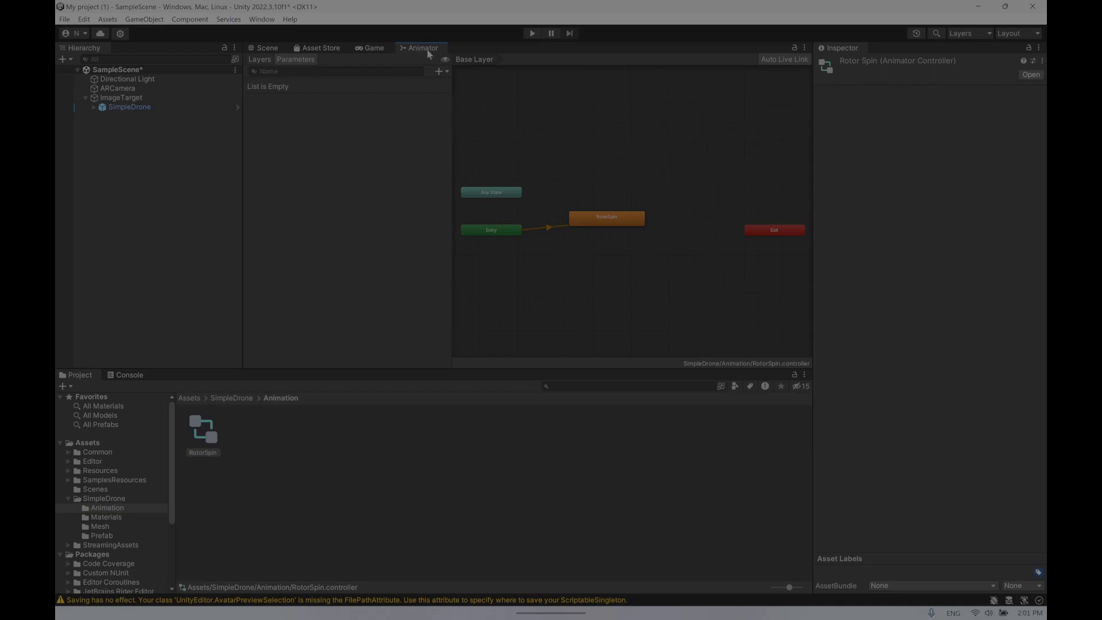
{"action": "double_click", "coordinate": [627, 219]}
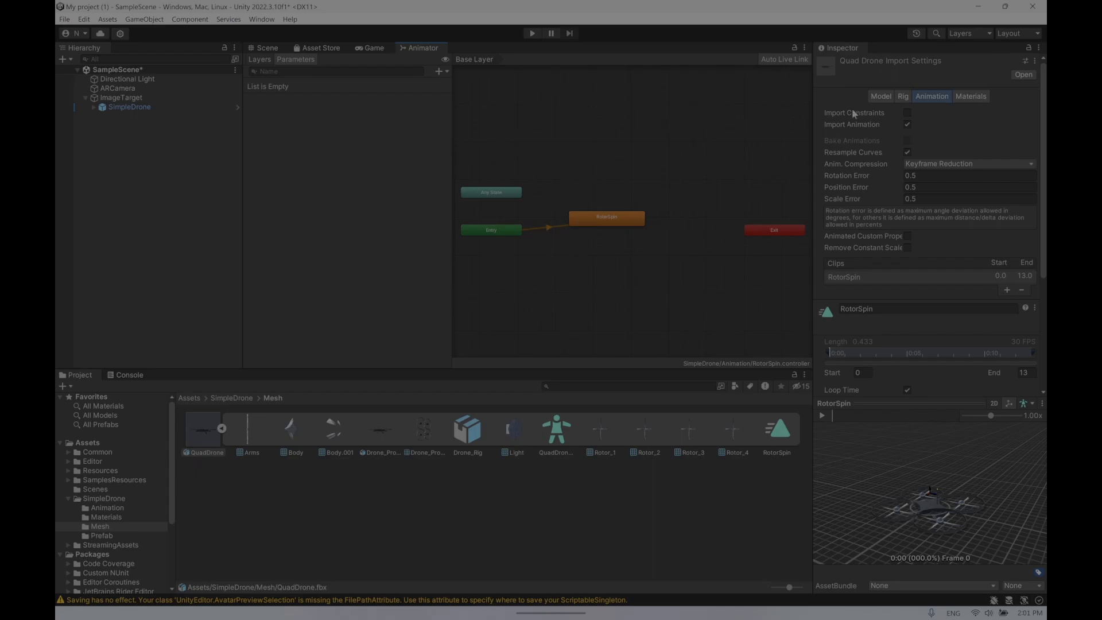
- Check the Model tab, return to the Animation tab, and scroll down to the clip preview
{"action": "left_click", "coordinate": [874, 98]}
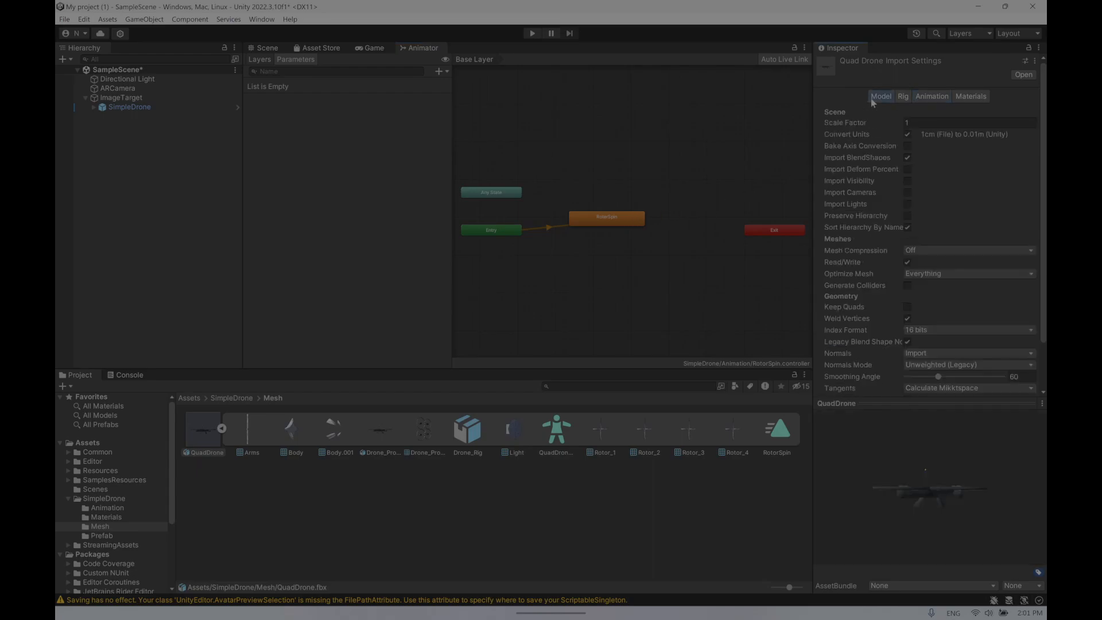
{"action": "left_click", "coordinate": [921, 98]}
{"action": "scroll", "coordinate": [894, 244], "scroll_direction": "down", "scroll_amount": 3}
{"action": "scroll", "coordinate": [894, 257], "scroll_direction": "down", "scroll_amount": 2}
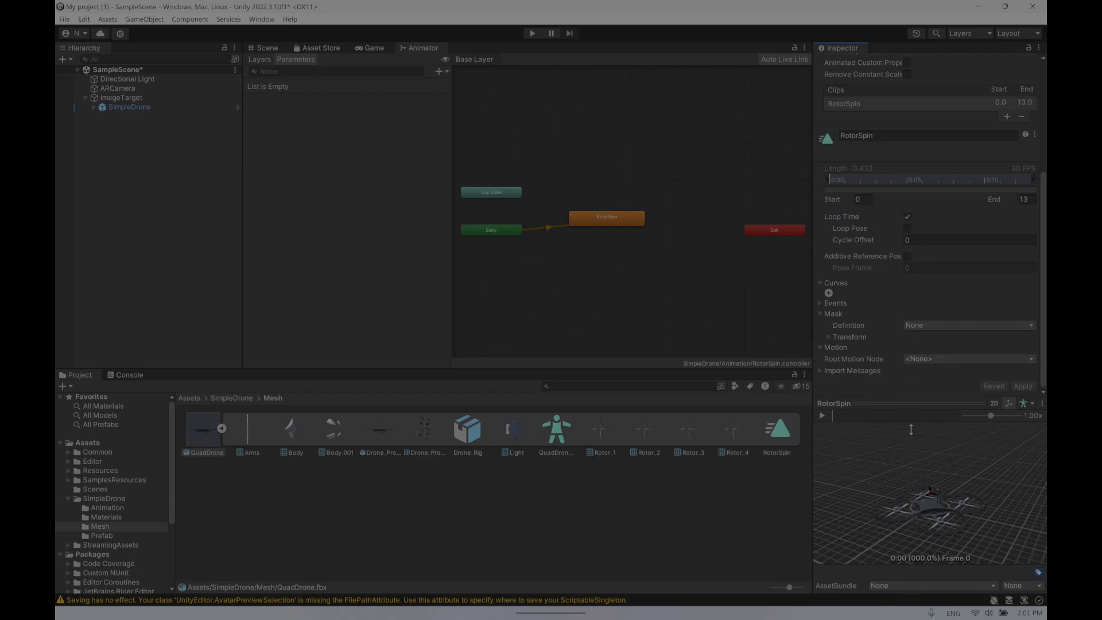
- Rotate the drone in the clip preview and play then pause the RotorSpin animation
{"action": "left_click_drag", "start_coordinate": [946, 465], "coordinate": [1020, 423]}
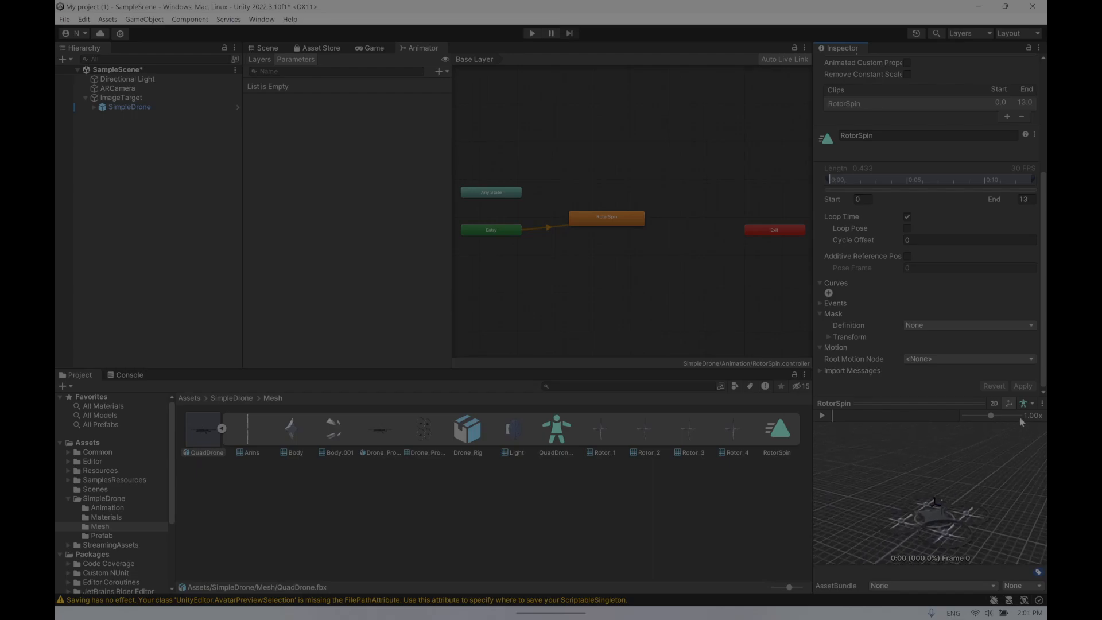
{"action": "middle_click_drag", "start_coordinate": [975, 468], "coordinate": [996, 438]}
{"action": "left_click", "coordinate": [822, 418]}
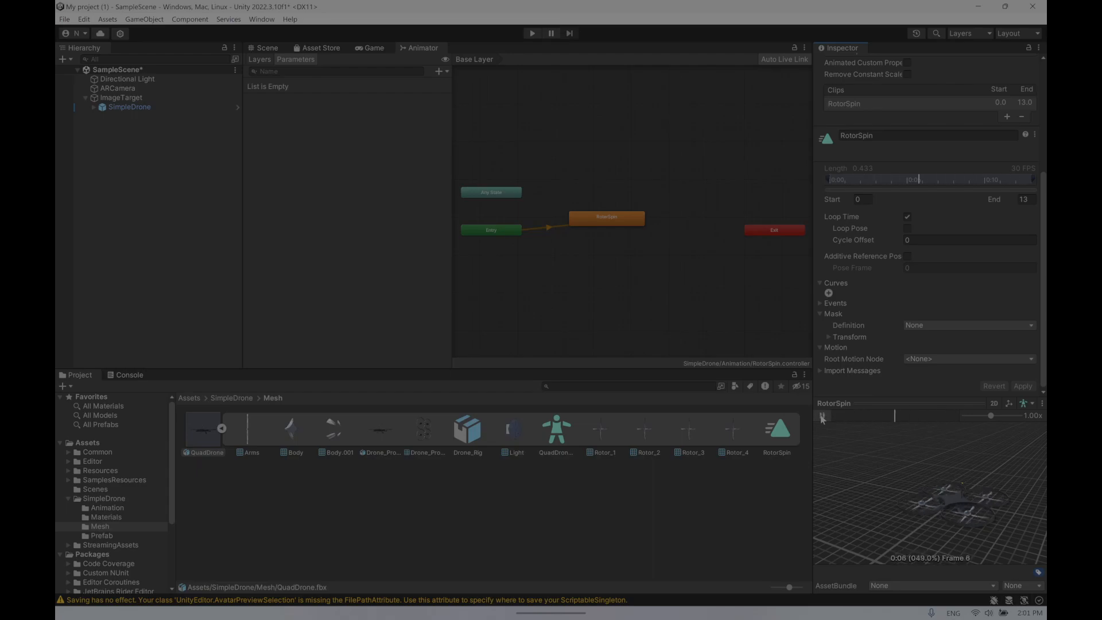
{"action": "left_click", "coordinate": [822, 418]}
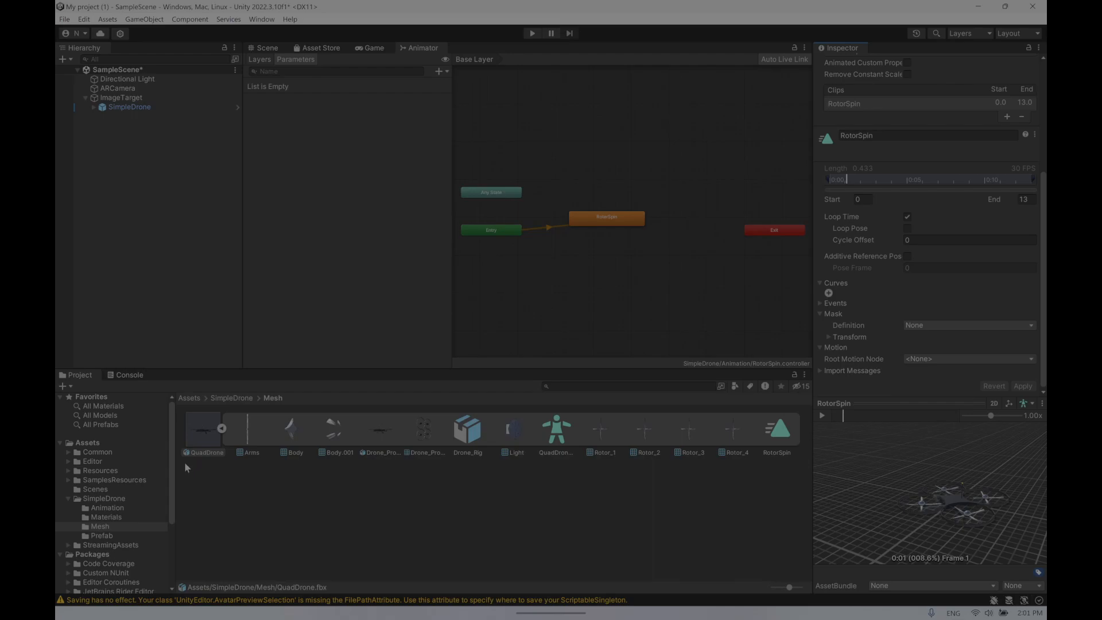
{"action": "left_click", "coordinate": [105, 508]}
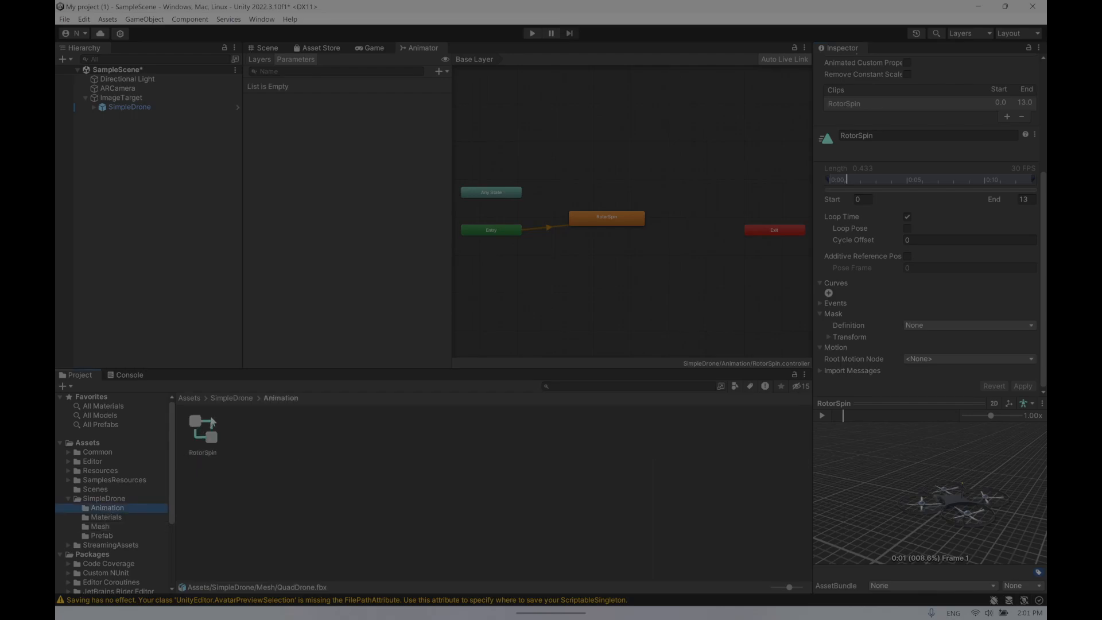
{"action": "left_click", "coordinate": [103, 527]}
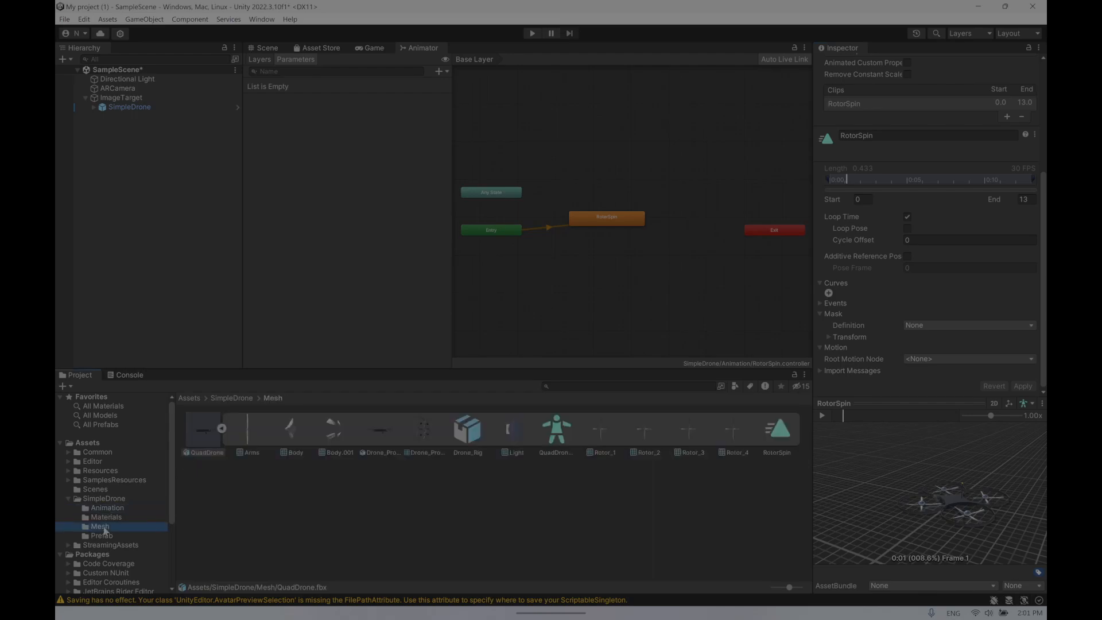
{"action": "left_click", "coordinate": [207, 422]}
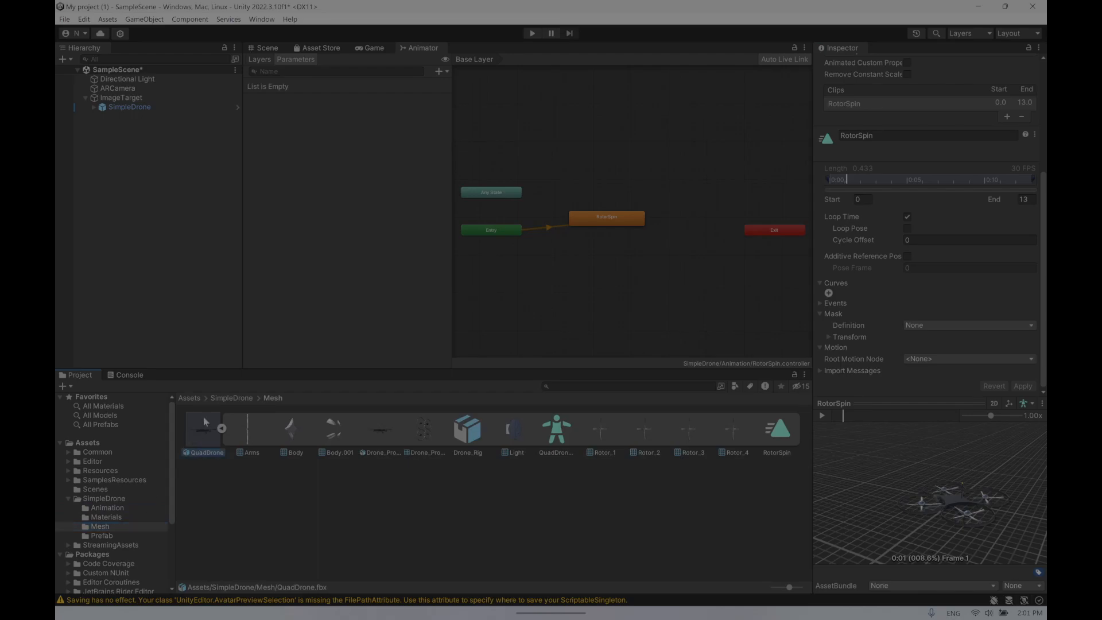
{"action": "double_click", "coordinate": [217, 432]}
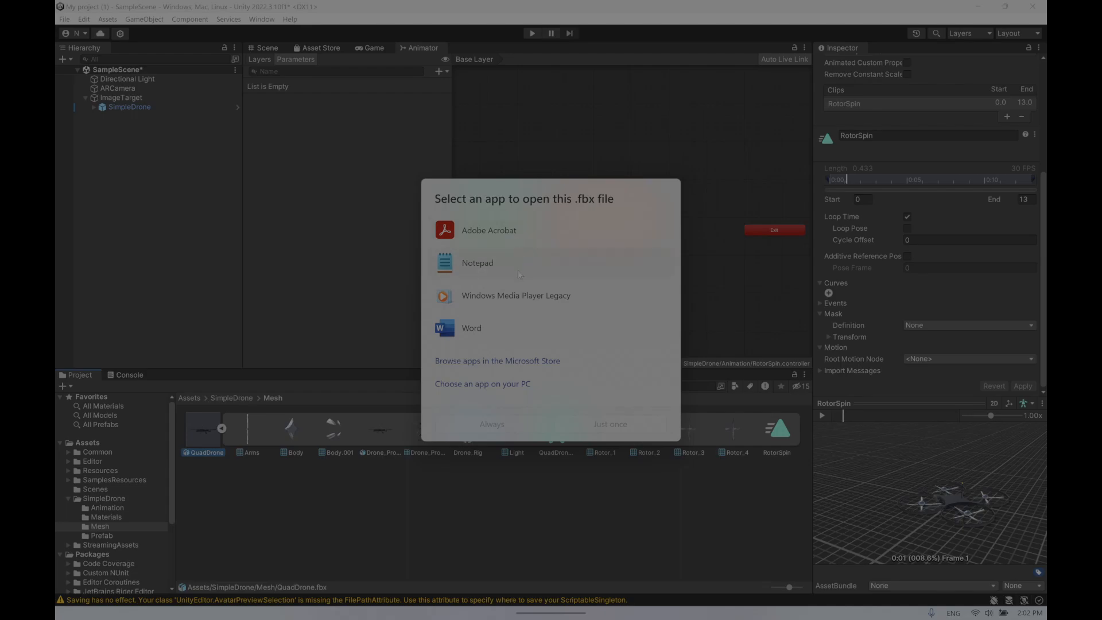
{"action": "key", "text": "Escape"}
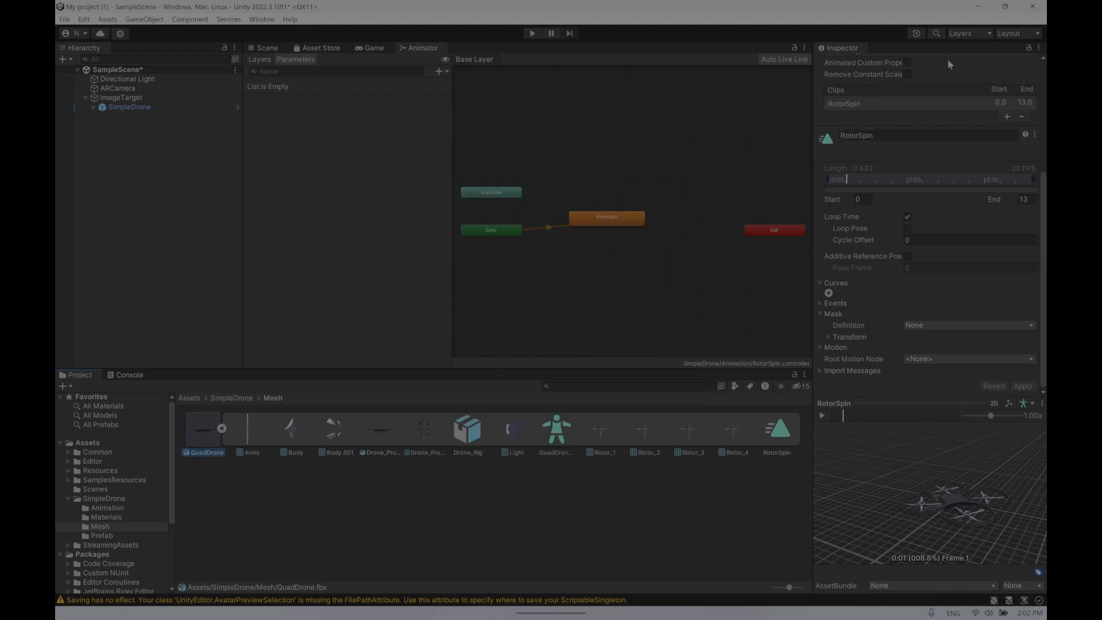
- Compare the RotorSpin clip asset's inspector with the RotorSpin state's import settings, then select the QuadDrone model
{"action": "scroll", "coordinate": [925, 140], "scroll_direction": "up", "scroll_amount": 5}
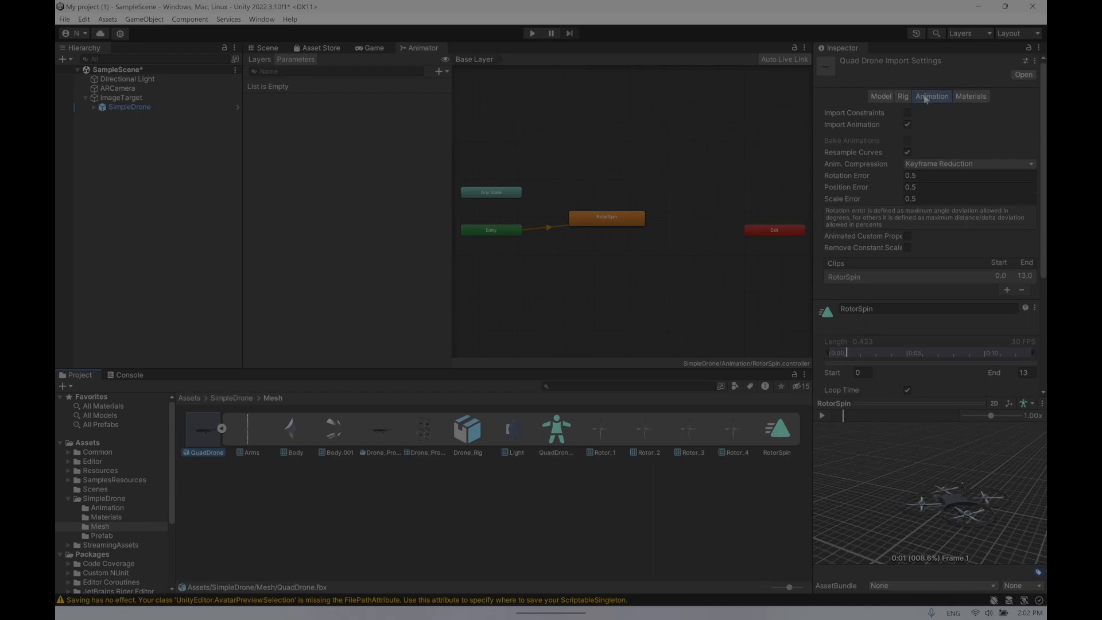
{"action": "left_click", "coordinate": [774, 436]}
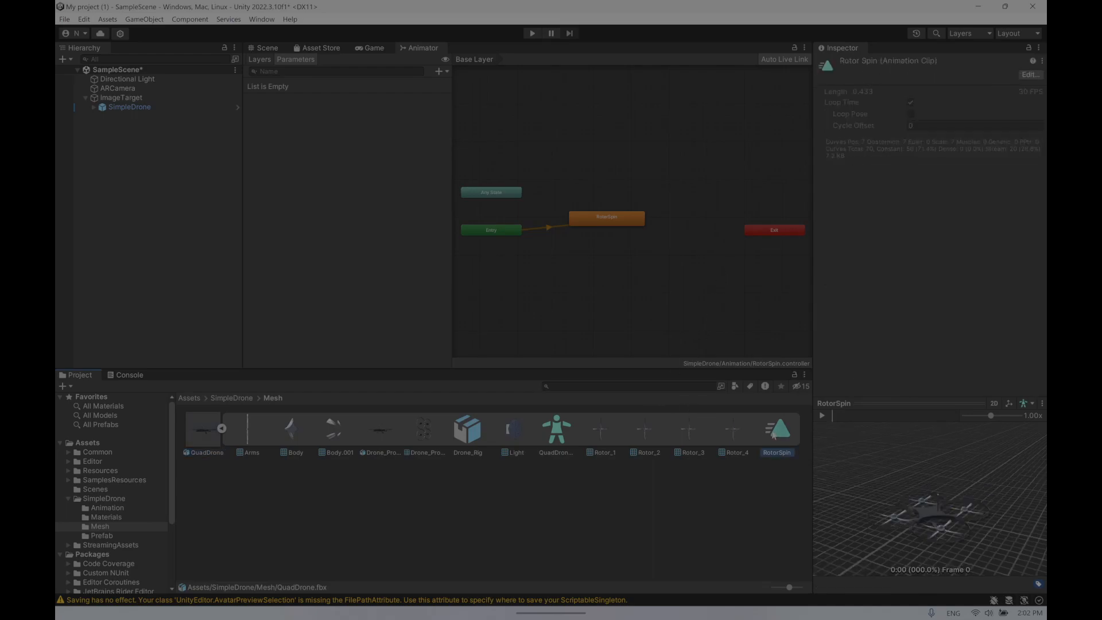
{"action": "double_click", "coordinate": [620, 223]}
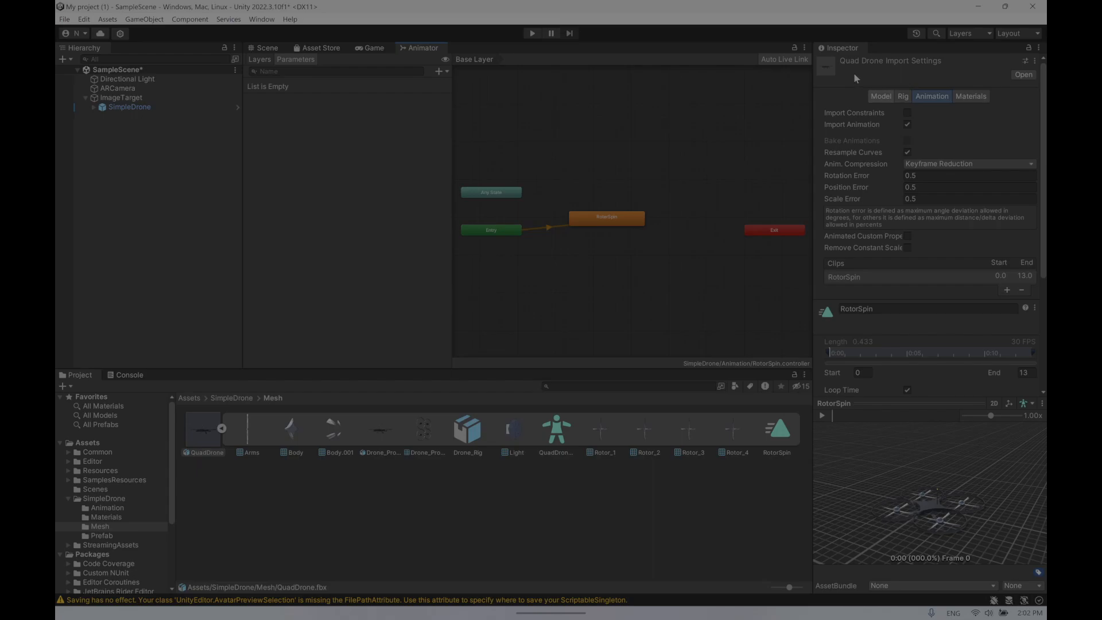
{"action": "left_click", "coordinate": [786, 437]}
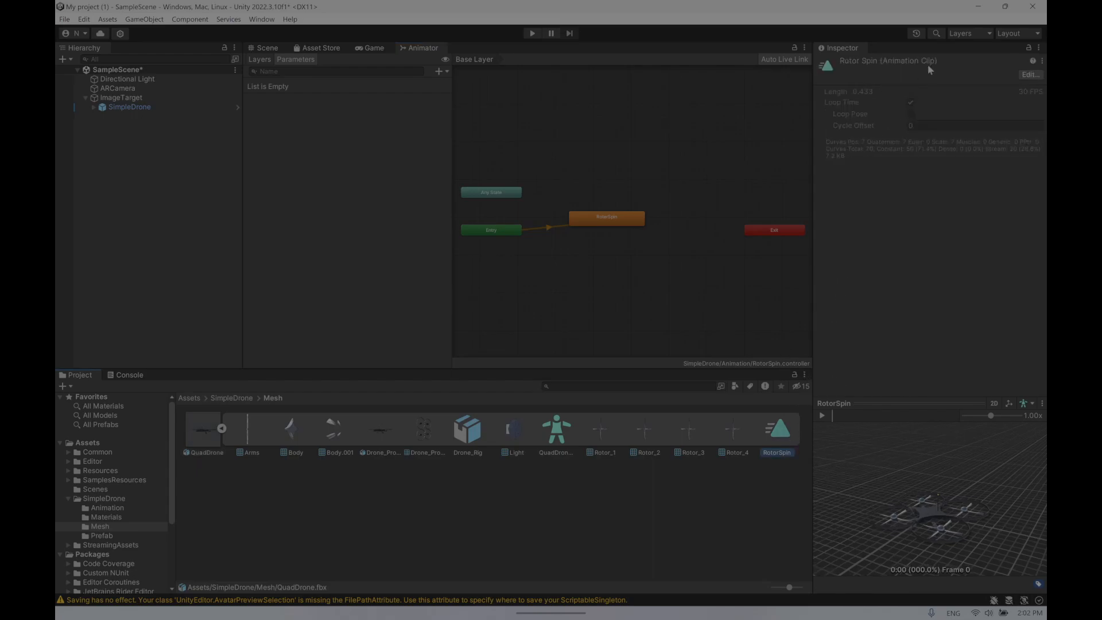
{"action": "double_click", "coordinate": [613, 223]}
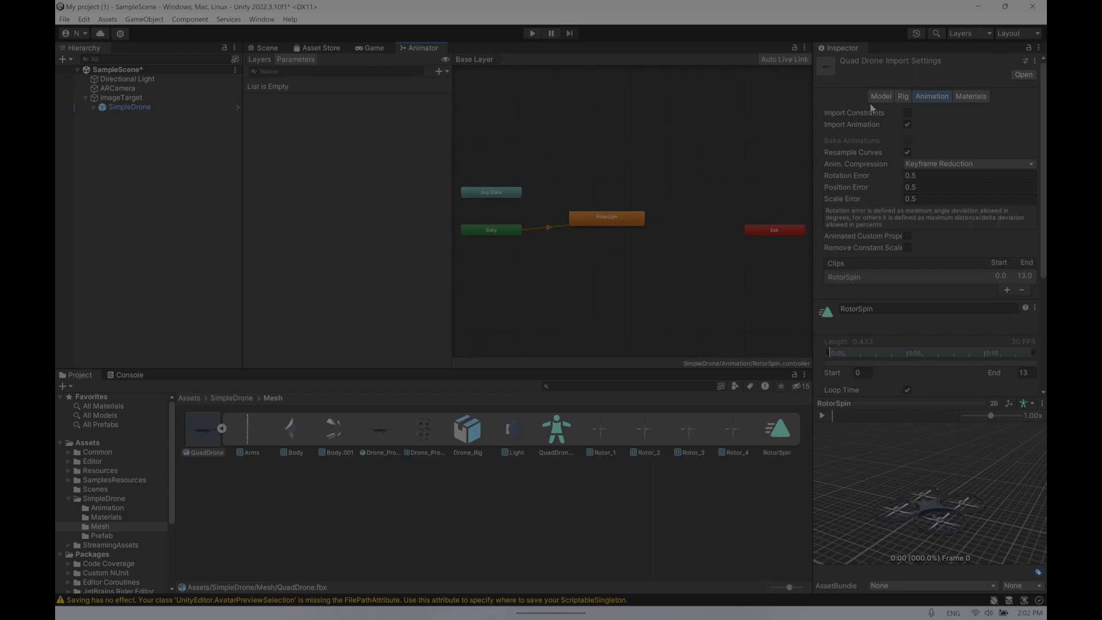
{"action": "left_click", "coordinate": [203, 436]}
- Select SimpleDrone in the hierarchy and switch to the Scene view
{"action": "left_click", "coordinate": [141, 108]}
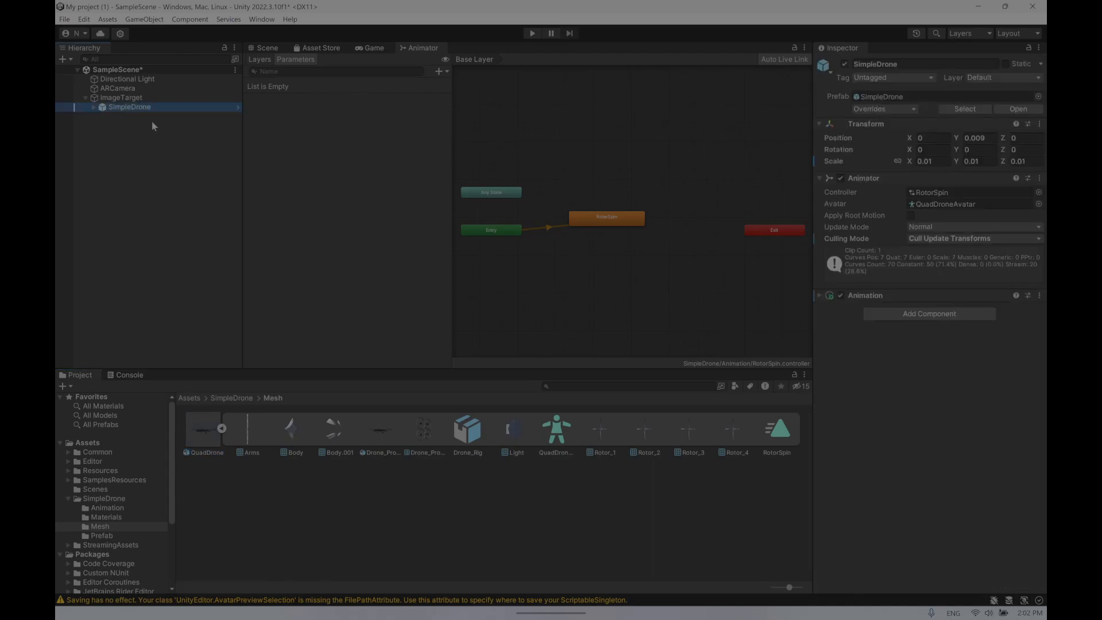
{"action": "left_click", "coordinate": [268, 51]}
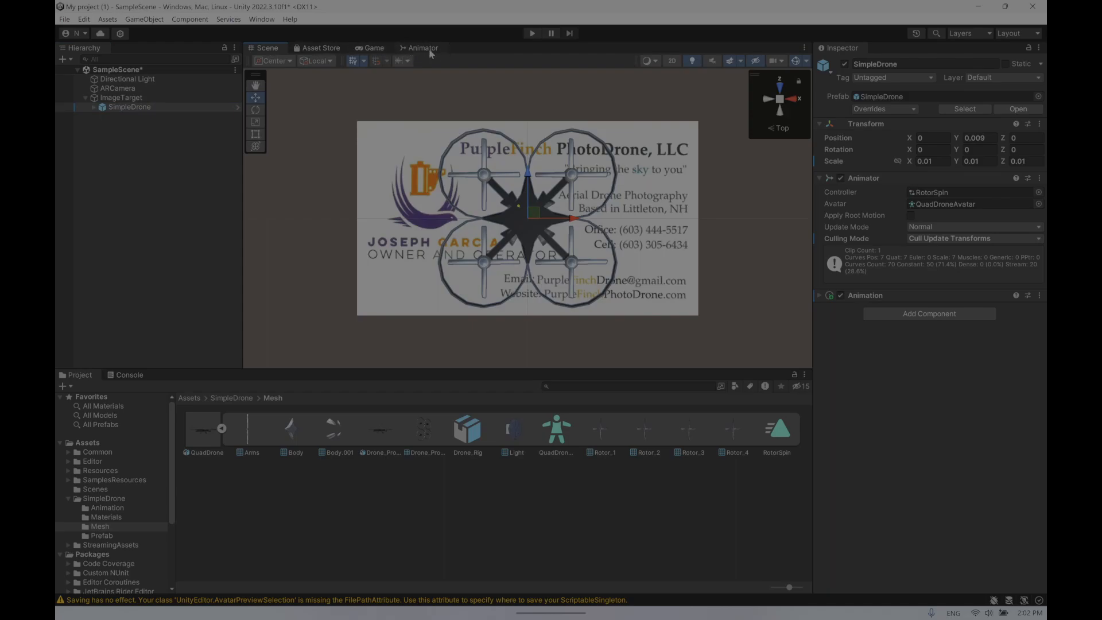
{"action": "left_click", "coordinate": [173, 108]}
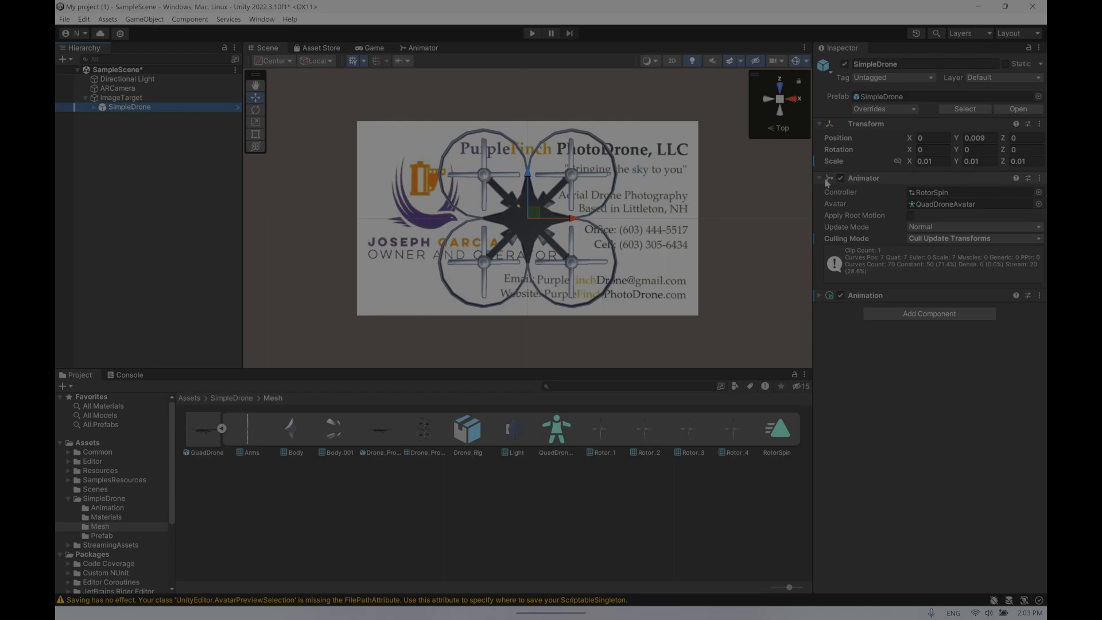
{"action": "left_click", "coordinate": [912, 316]}
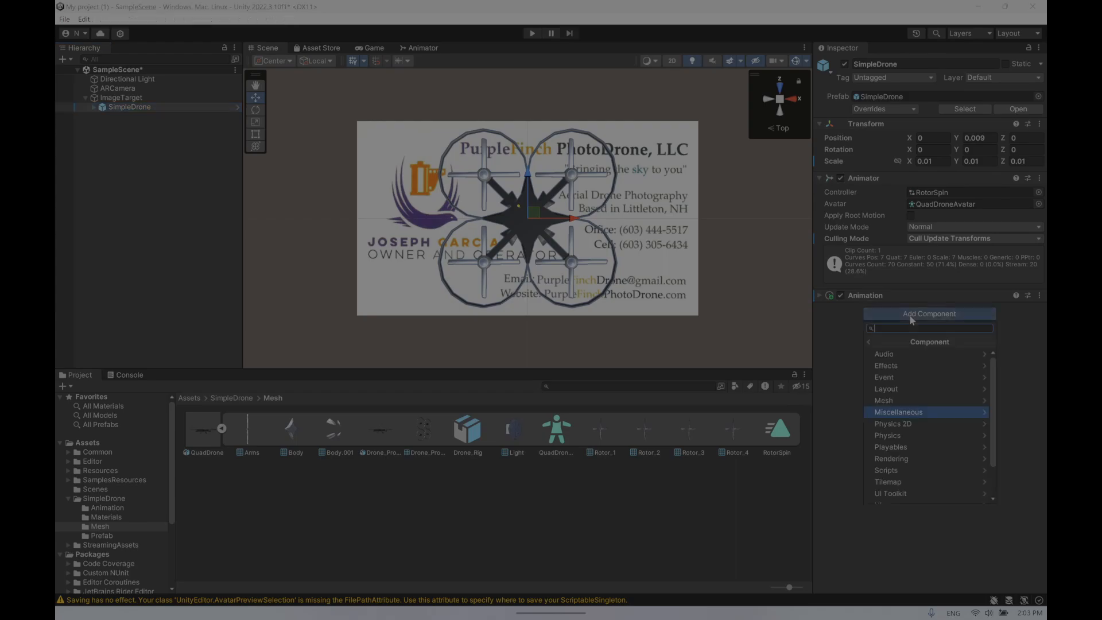
{"action": "left_click", "coordinate": [923, 413]}
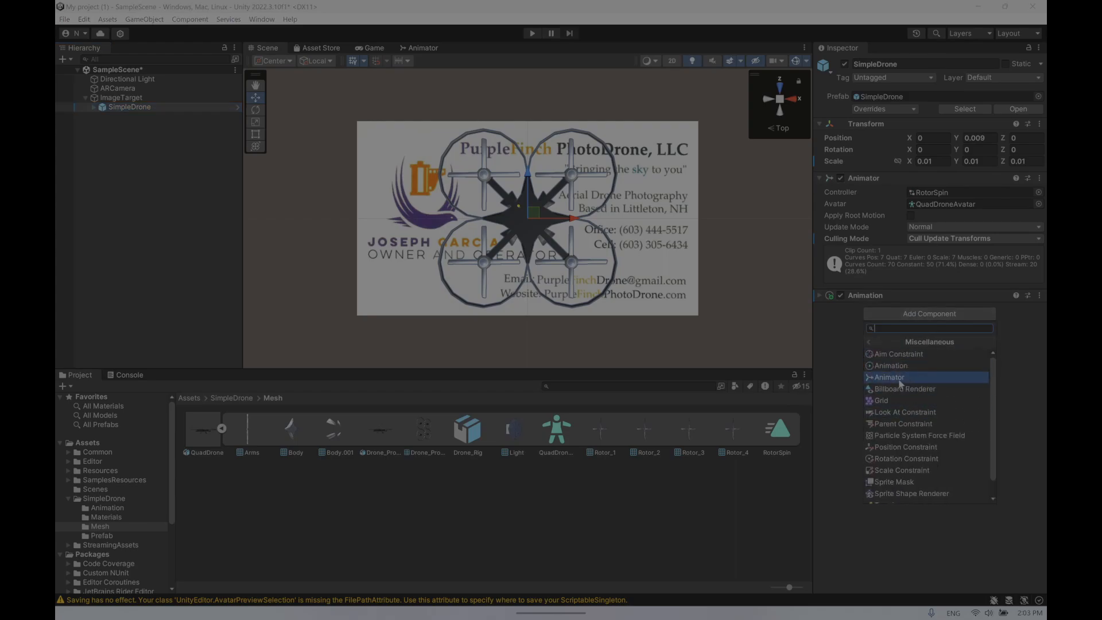
{"action": "left_click", "coordinate": [1028, 365]}
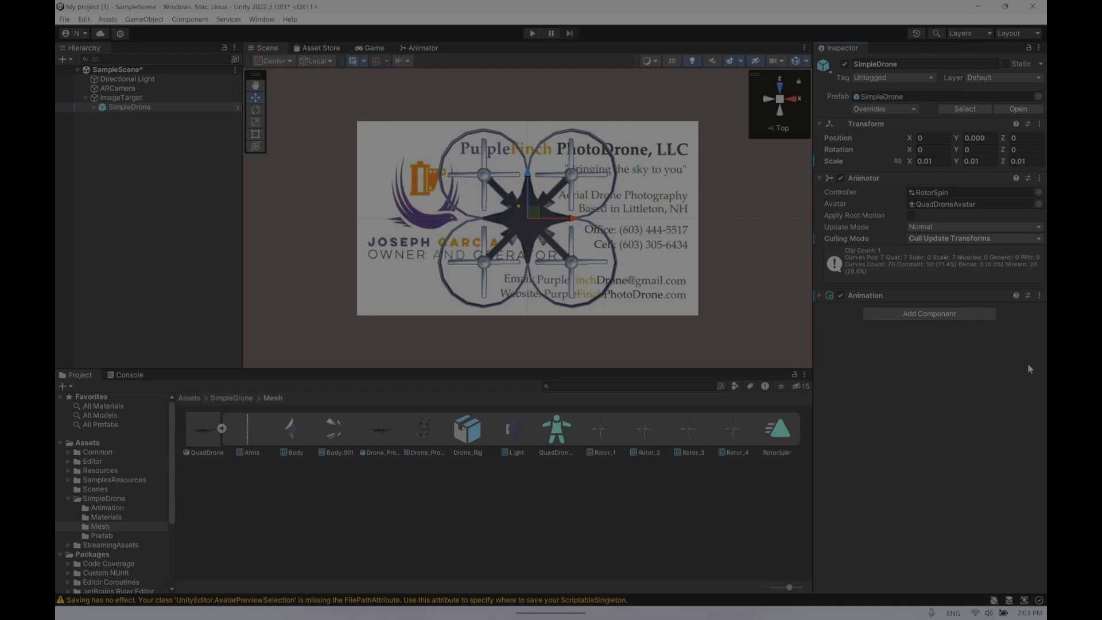
{"action": "mouse_move", "coordinate": [814, 614]}
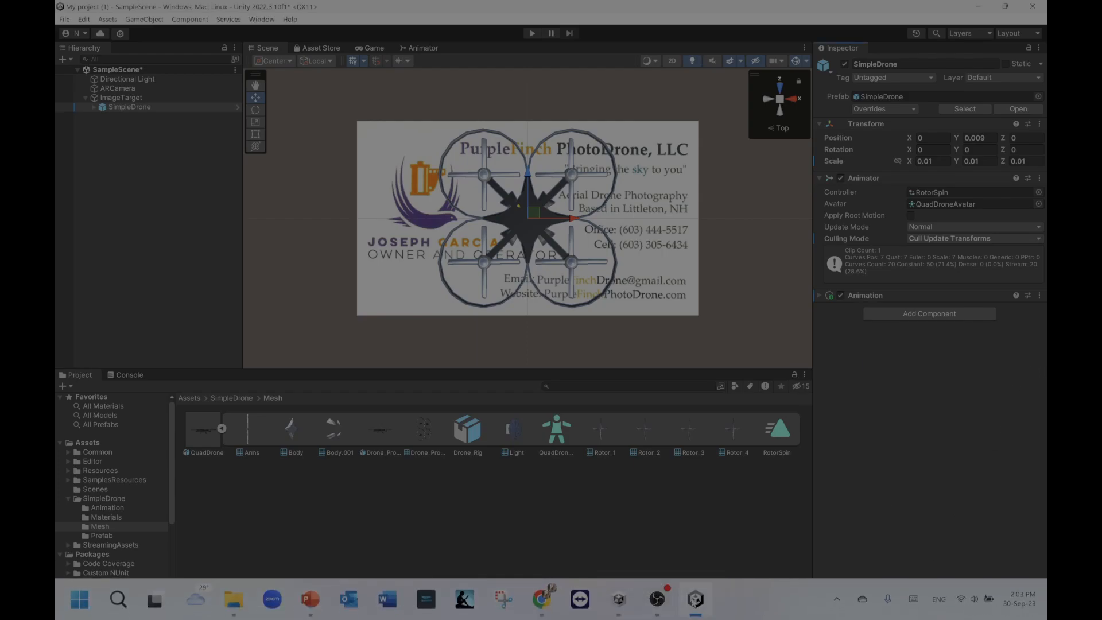